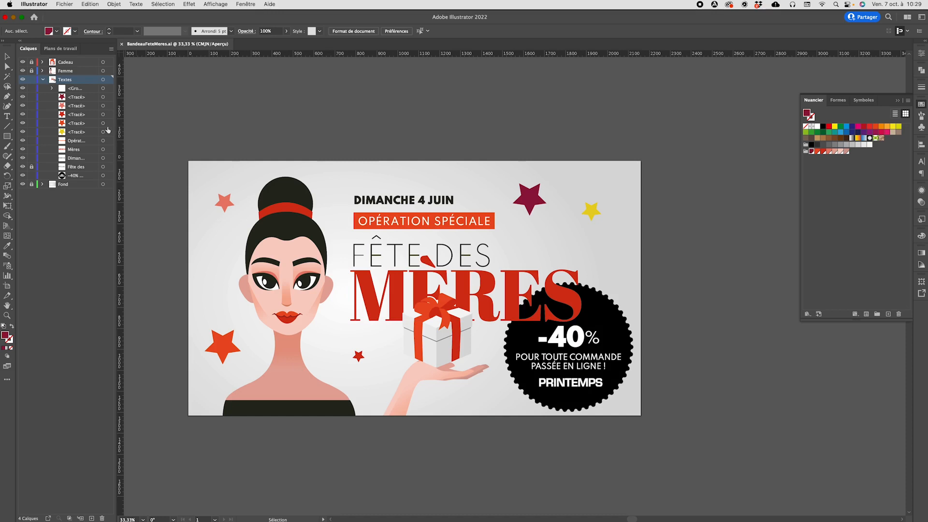
- Recolor the large dark burgundy star beside the date heading with the salmon pink swatch from the custom colour group
click(540, 198)
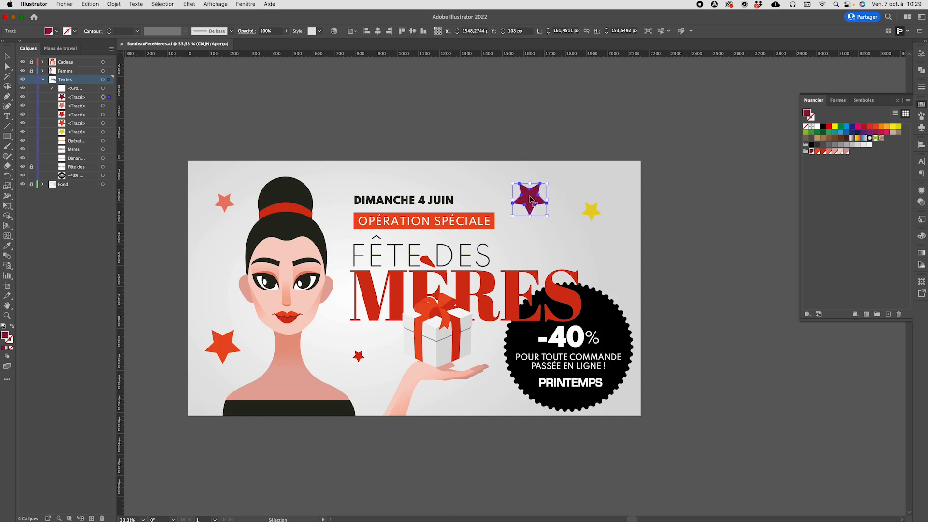
click(864, 132)
click(813, 152)
click(811, 151)
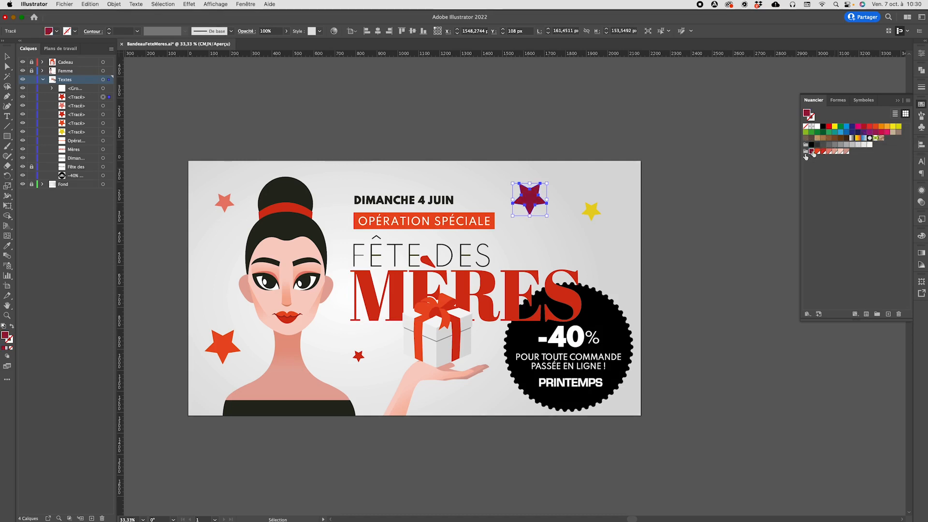
click(829, 153)
click(644, 201)
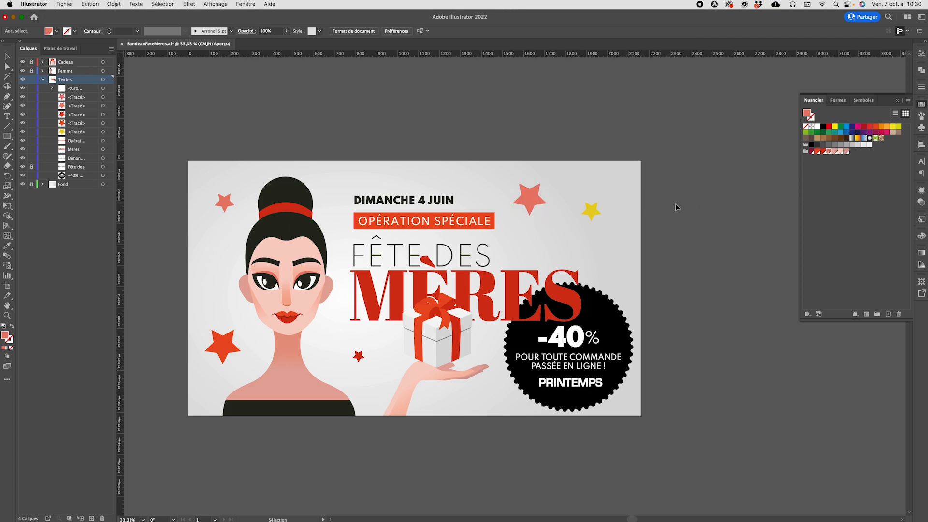
- Collapse the Textes layer and unlock the Cadeau, Femme and Fond layers
scroll(675, 207, left, 3)
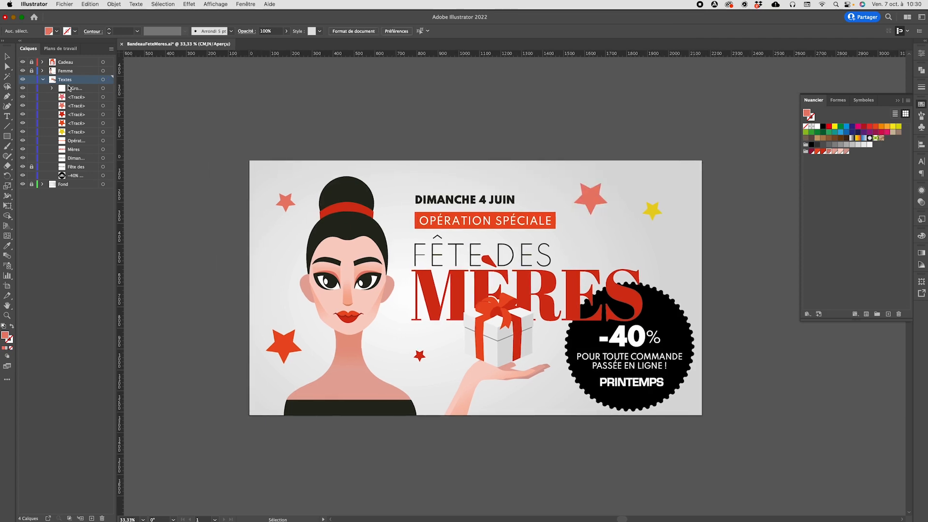
click(43, 80)
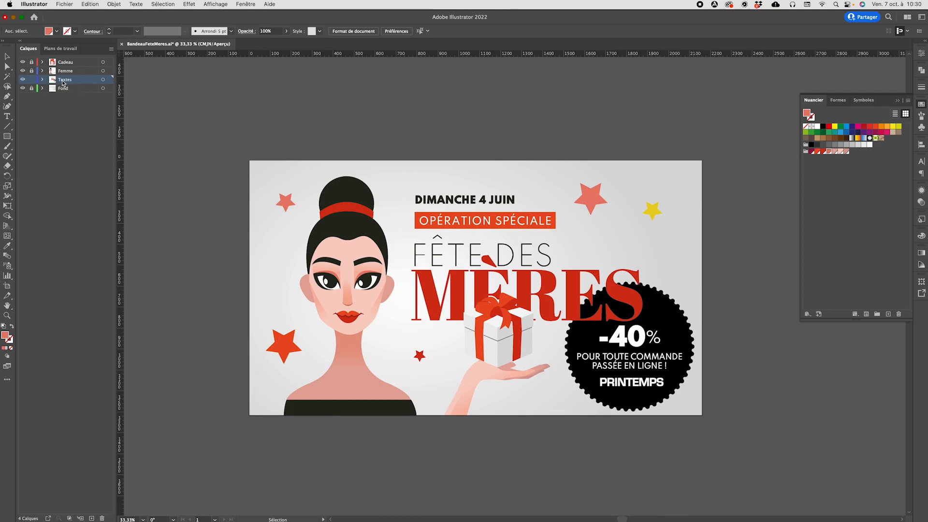
click(62, 49)
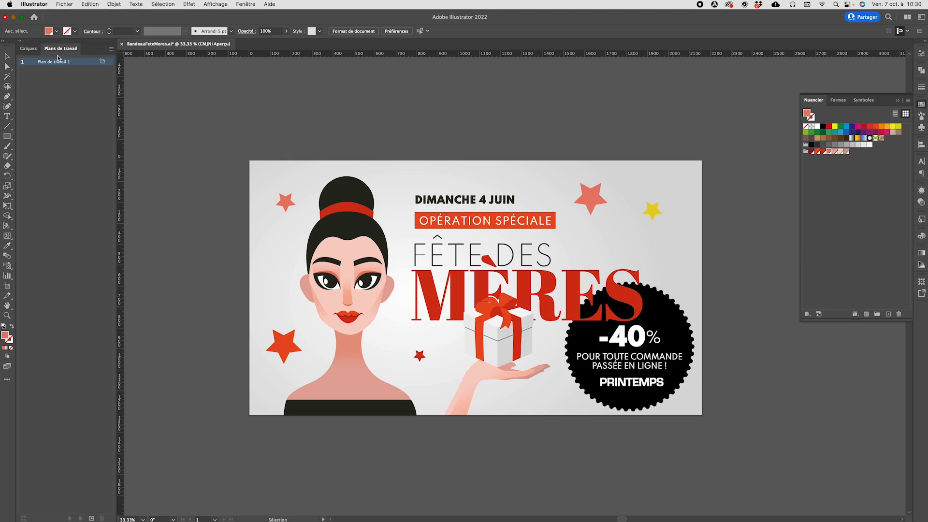
click(28, 49)
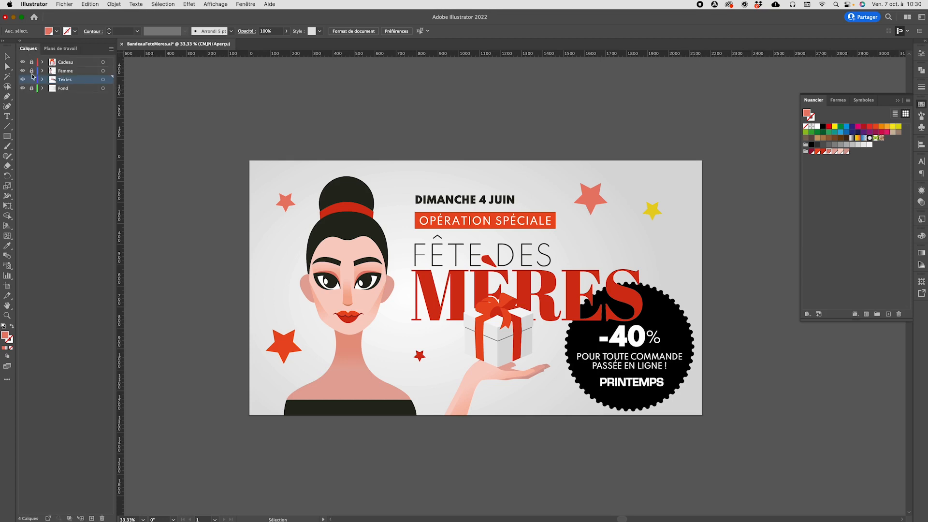
click(31, 62)
click(32, 89)
- Rename the banner's artboard as 1080x608
click(63, 49)
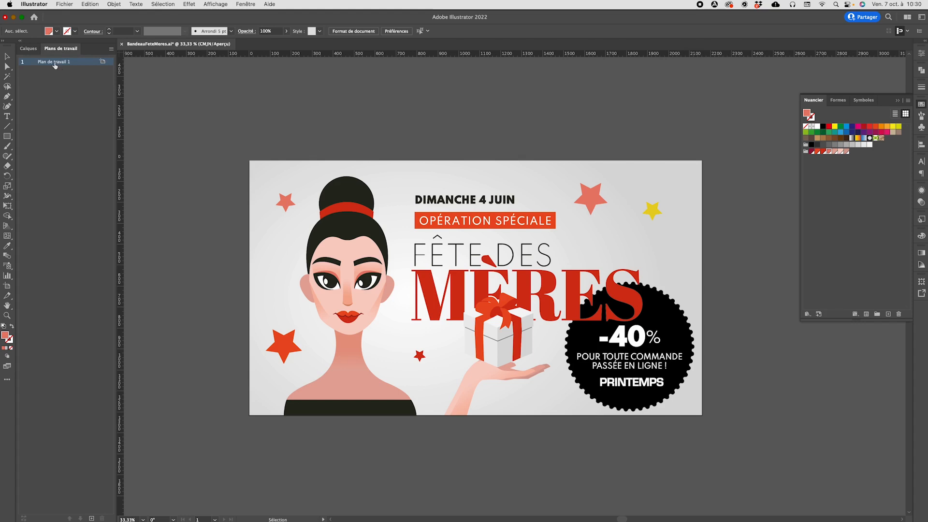
double_click(54, 64)
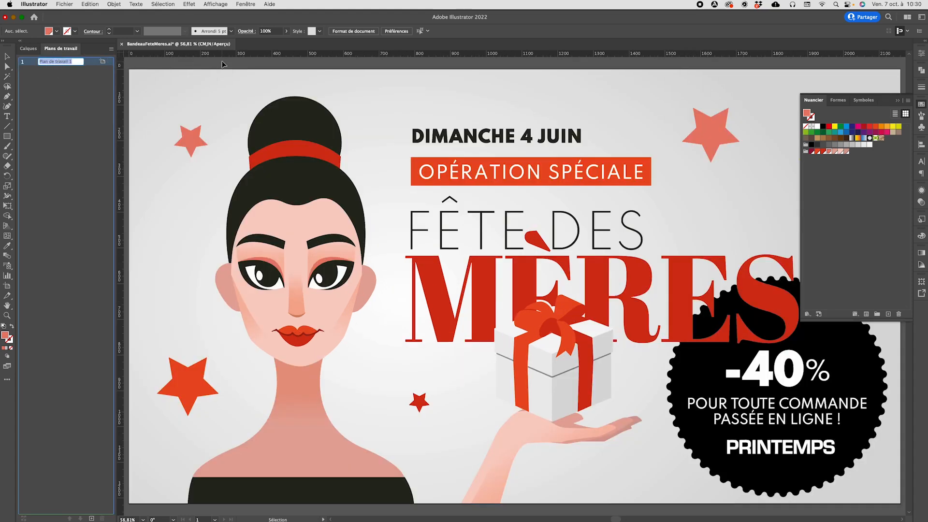
text(1080x608)
key(Return)
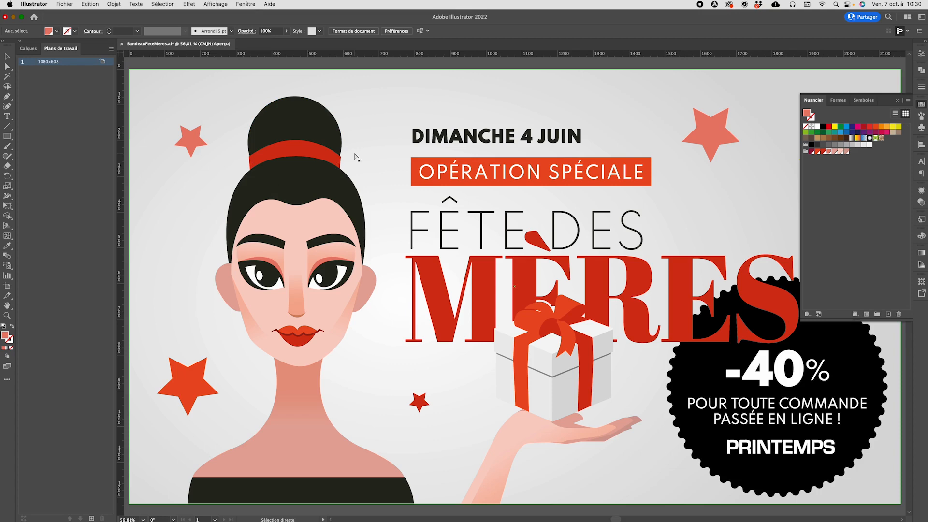
key(super+minus)
key(super+minus)
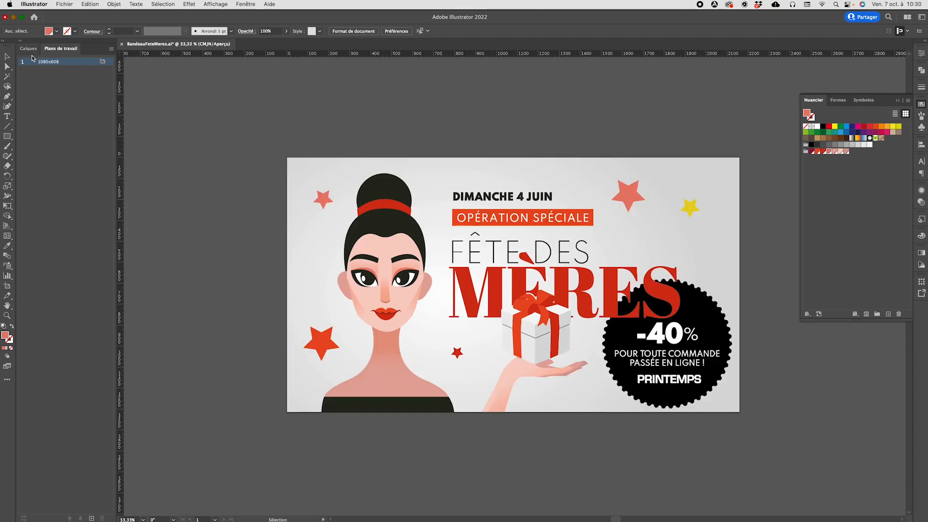
- Examine the contents of the Fond, Textes, Femme and Cadeau layers for any objects that are still locked
click(28, 48)
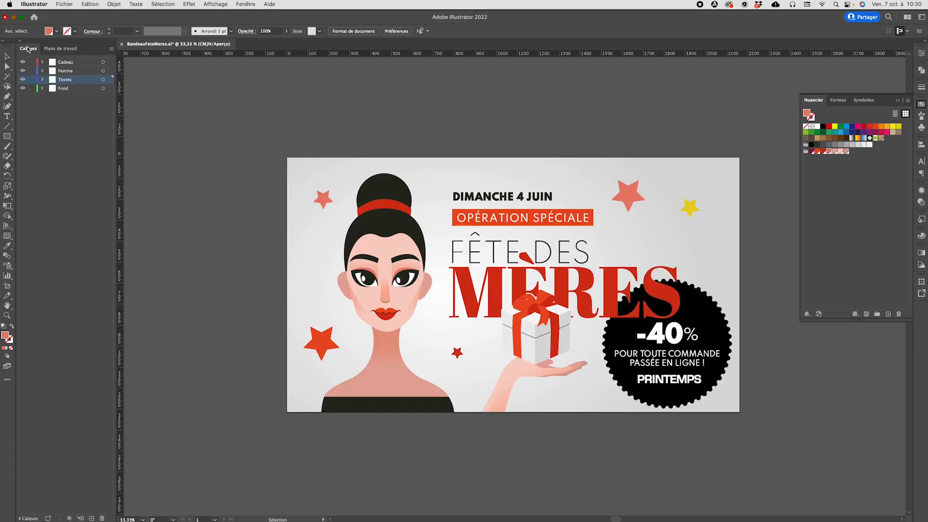
click(42, 88)
click(42, 88)
click(42, 80)
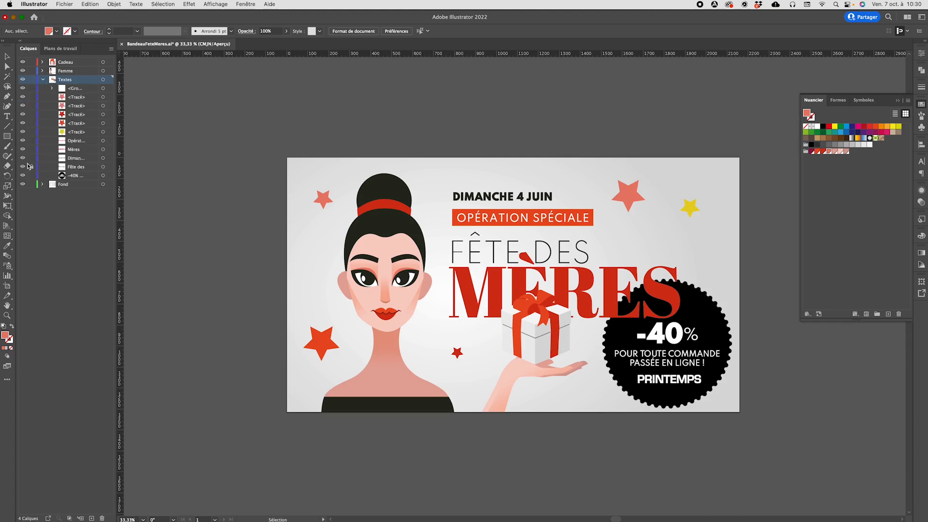
click(43, 80)
click(43, 71)
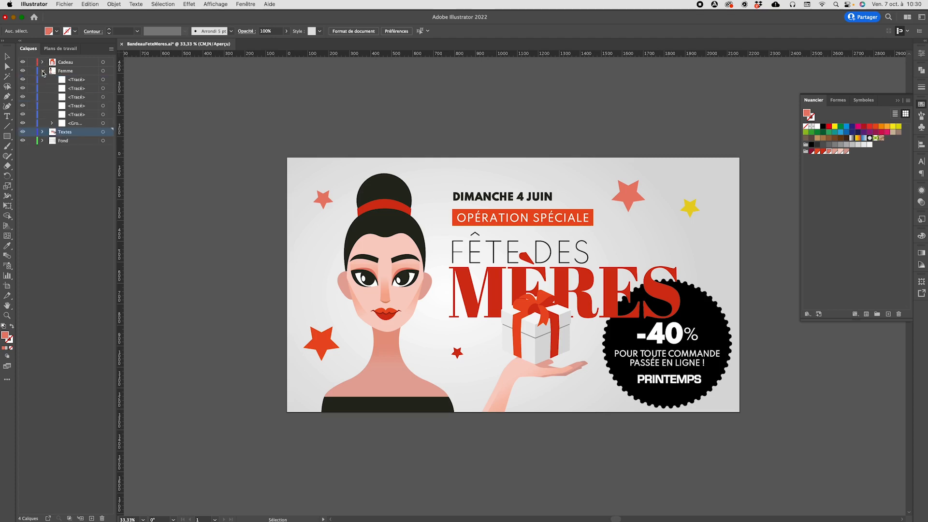
click(42, 71)
click(42, 62)
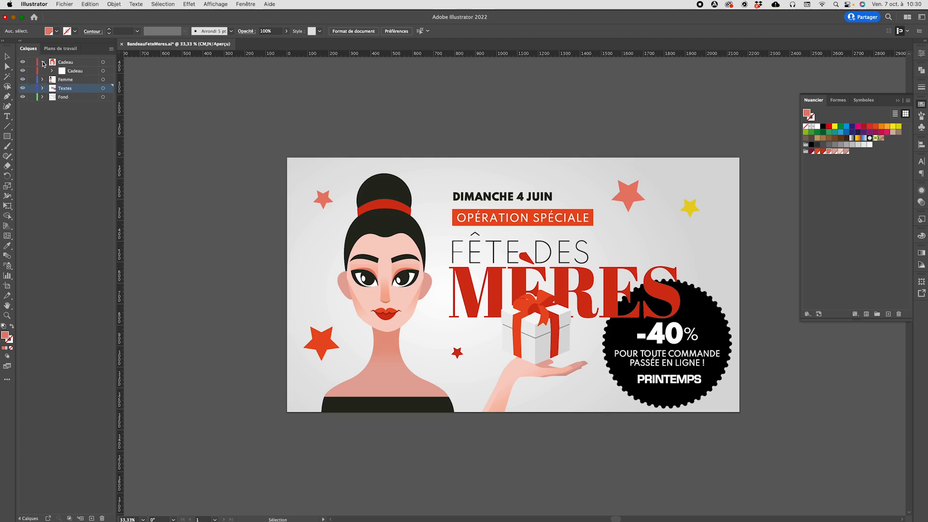
click(43, 63)
click(60, 144)
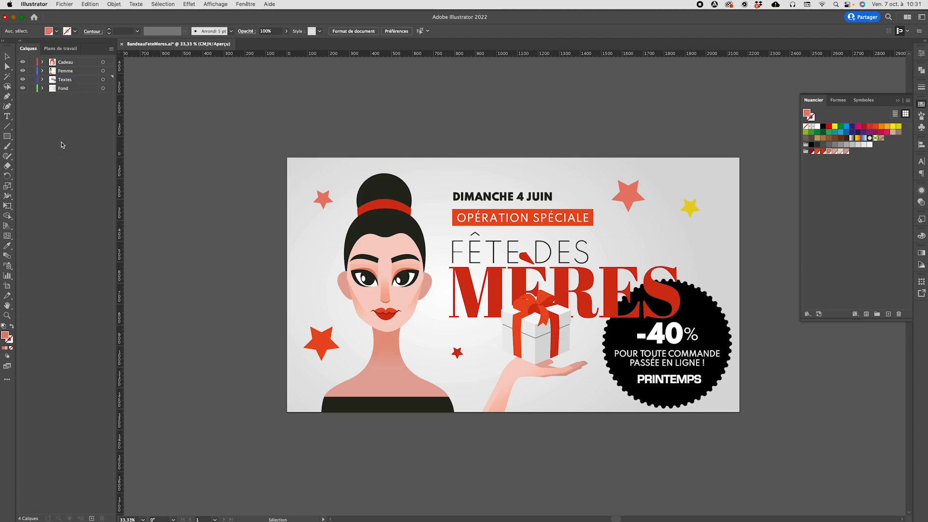
- Duplicate the 1080x608 artboard together with its artwork
click(68, 49)
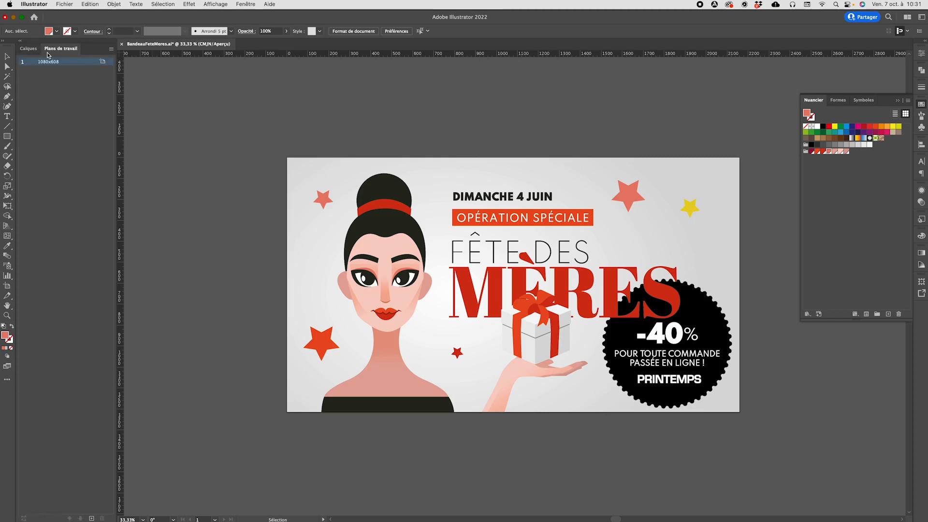
click(111, 49)
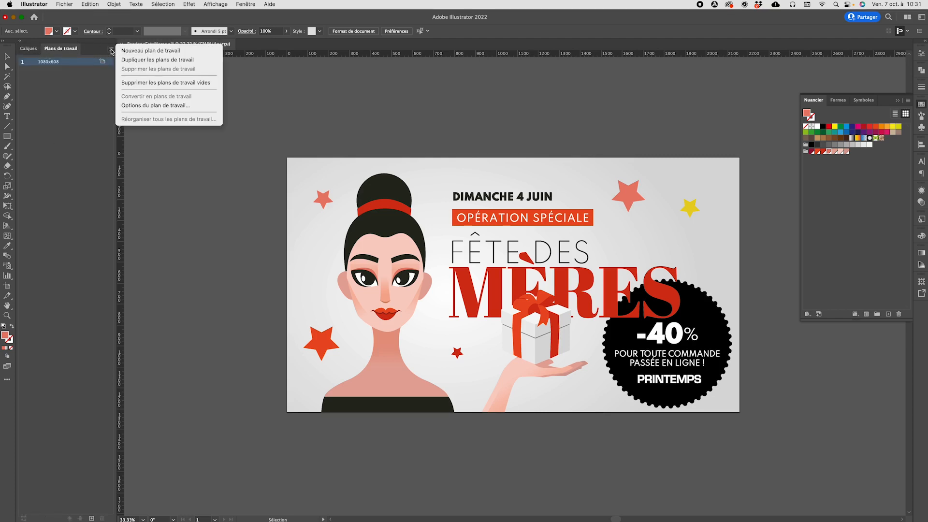
click(140, 60)
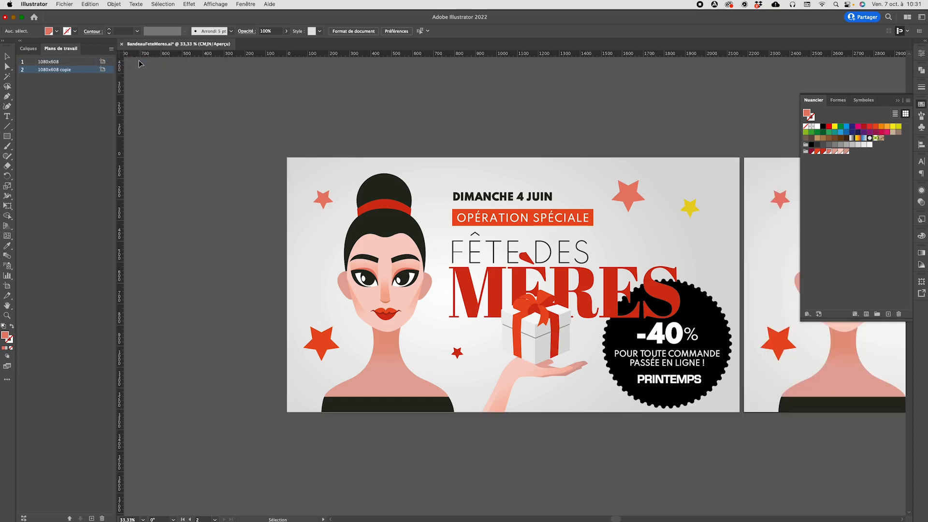
scroll(366, 135, right, 10)
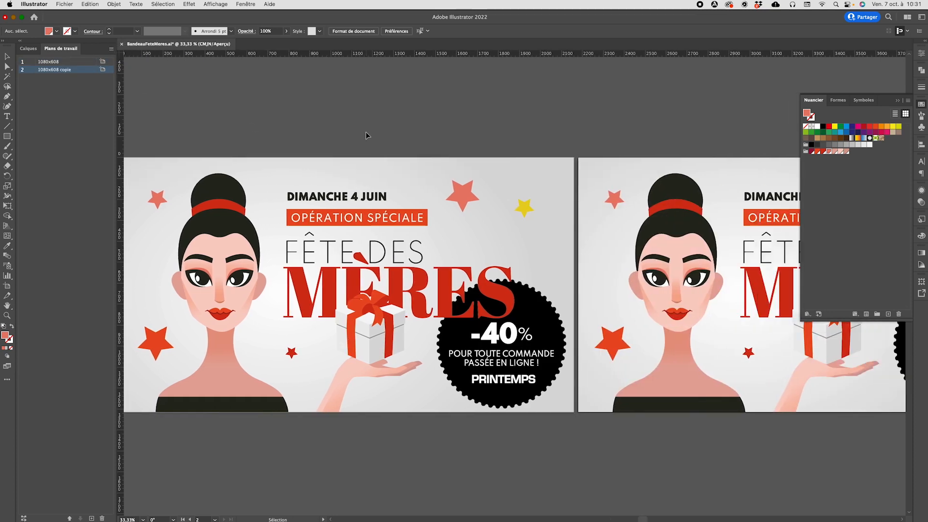
scroll(366, 135, right, 8)
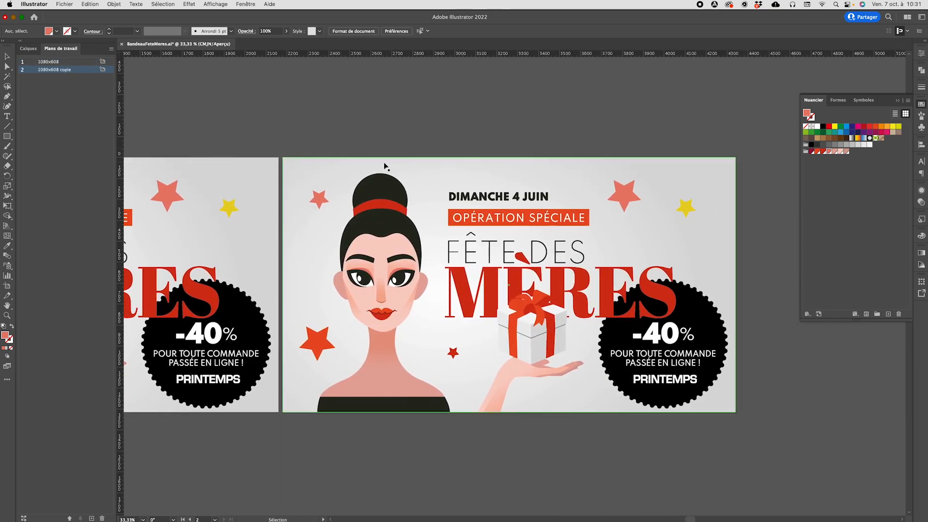
click(314, 171)
click(332, 135)
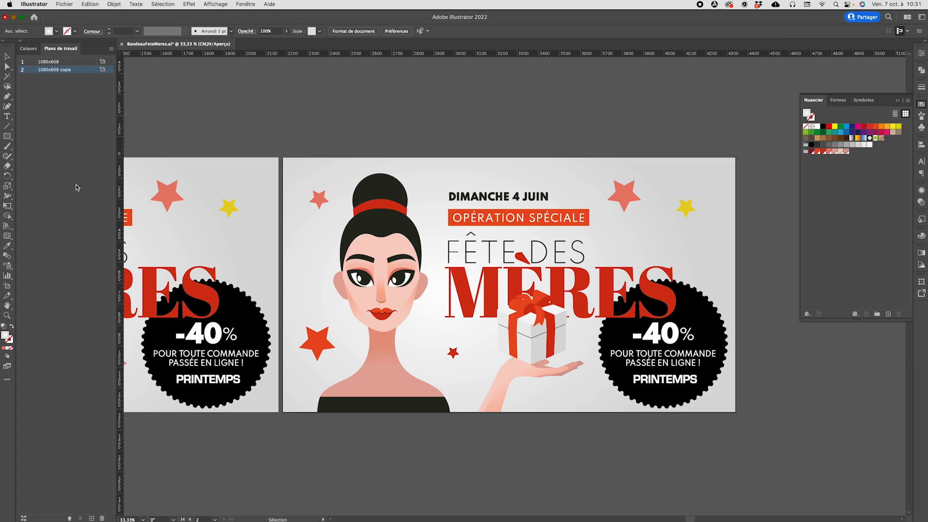
- Rename the duplicated artboard as 1080x1350
click(50, 70)
click(50, 70)
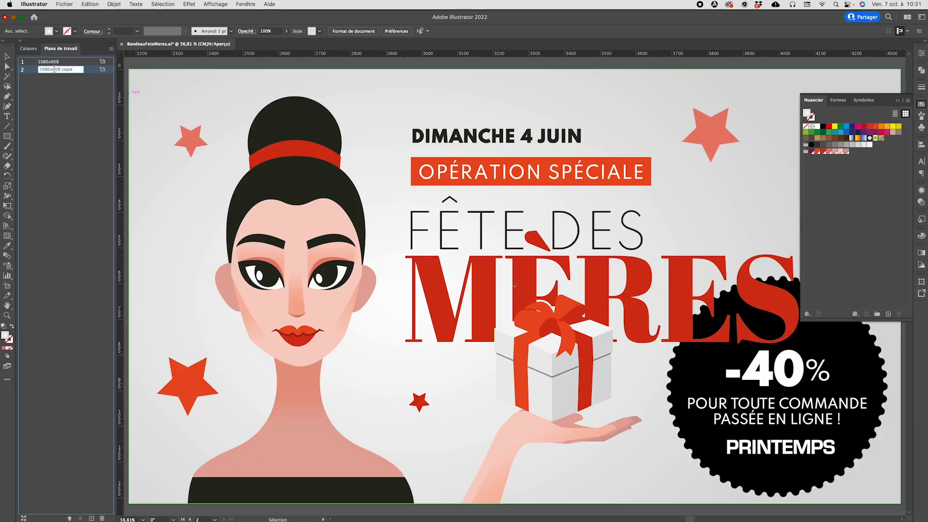
drag(54, 69, 114, 74)
text(1350)
key(Return)
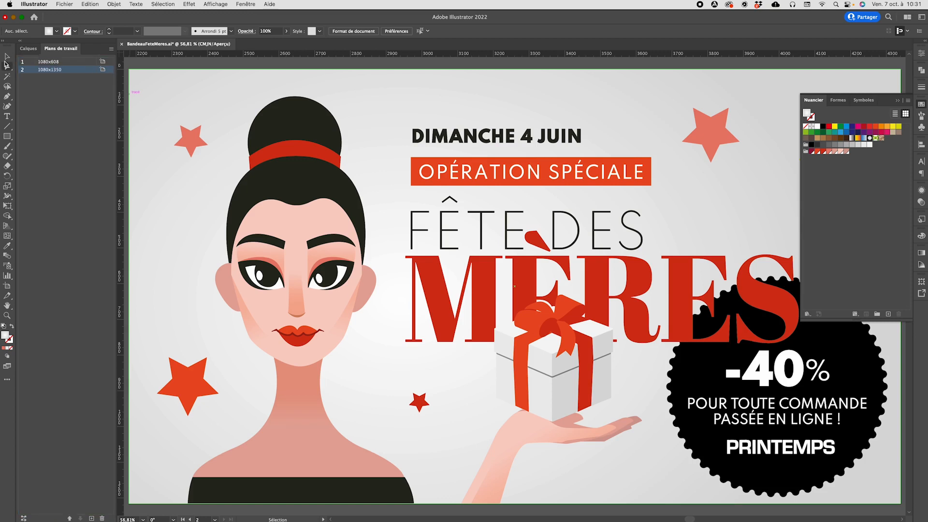
click(32, 50)
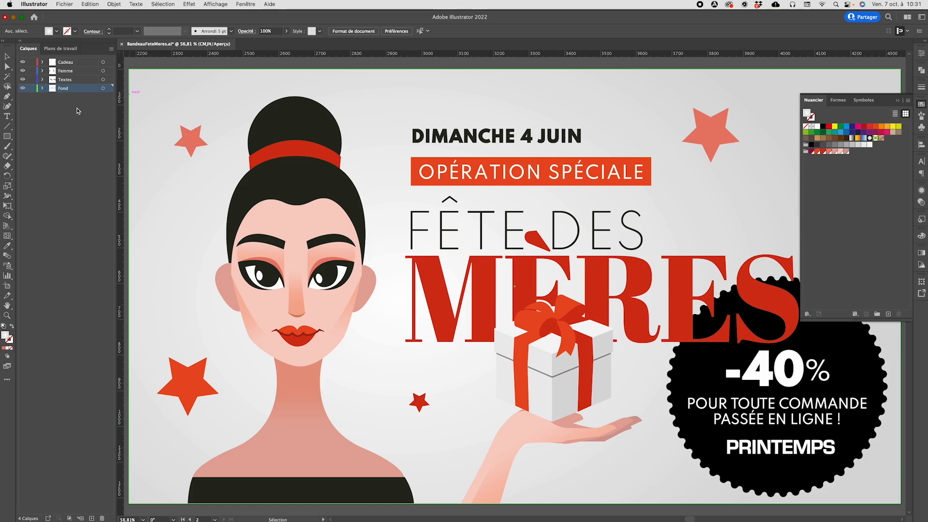
click(61, 50)
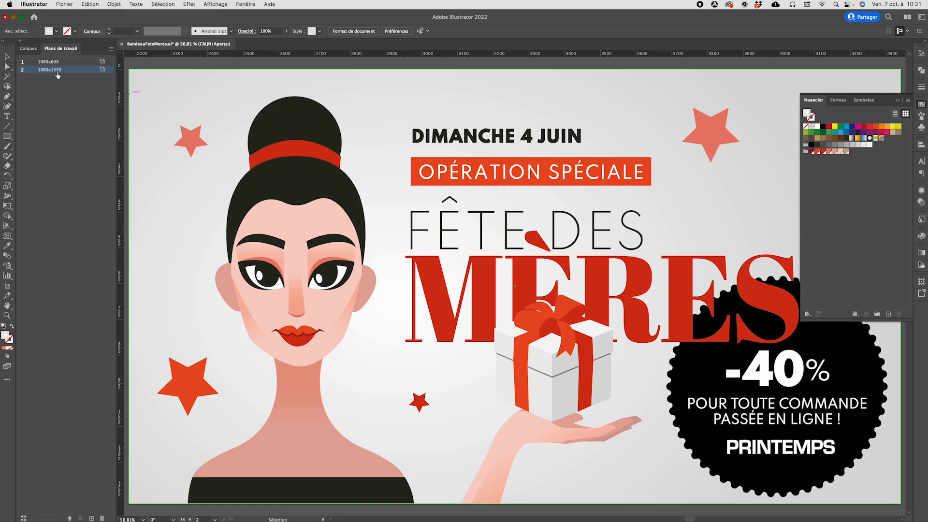
key(super+minus)
key(super+minus)
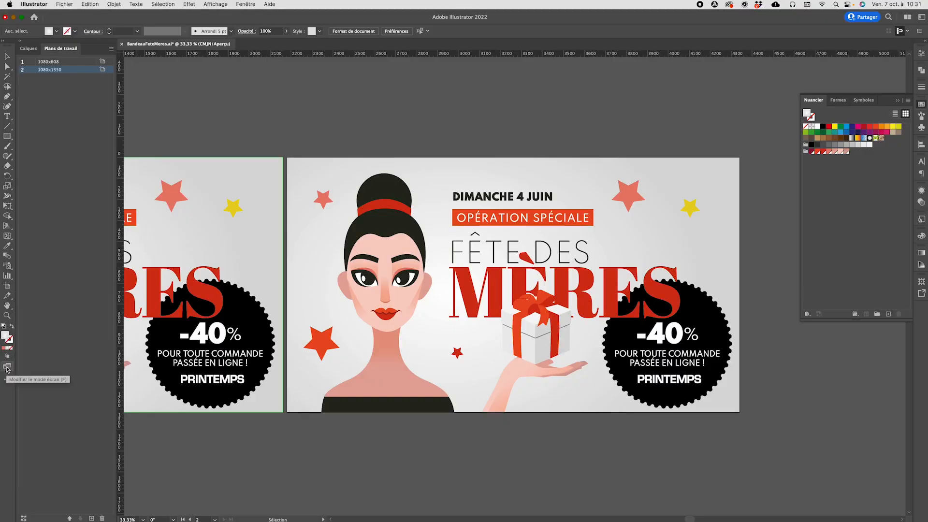
click(7, 379)
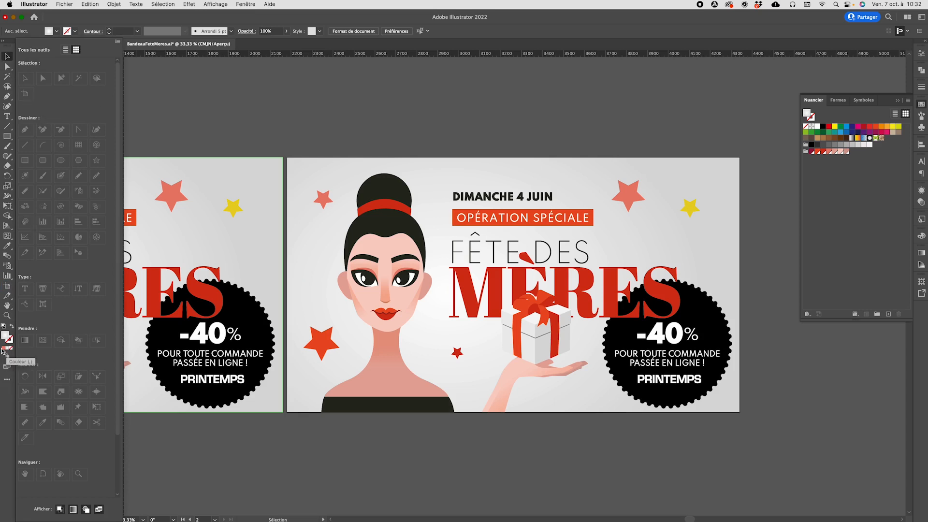
click(7, 379)
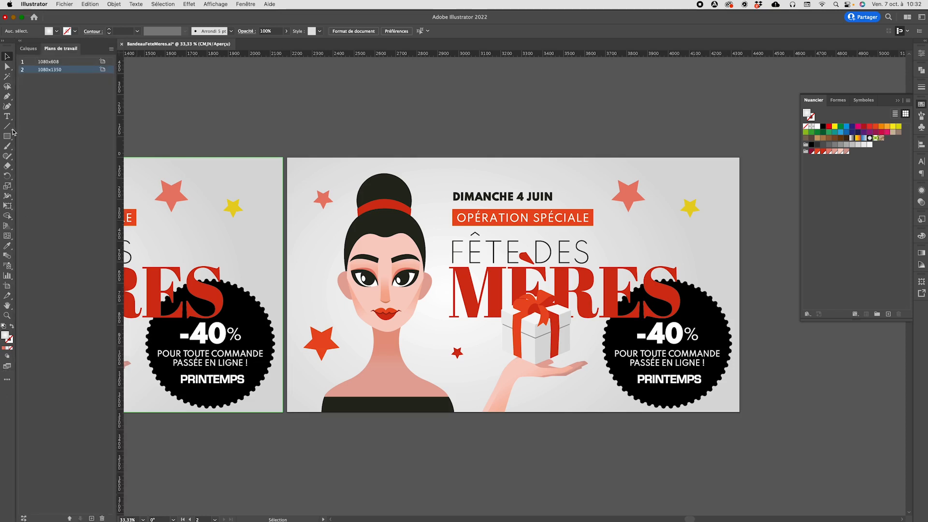
- Set the 1080x1350 artboard's height to 2700 px, extending it downward, and return to the layer list
click(7, 286)
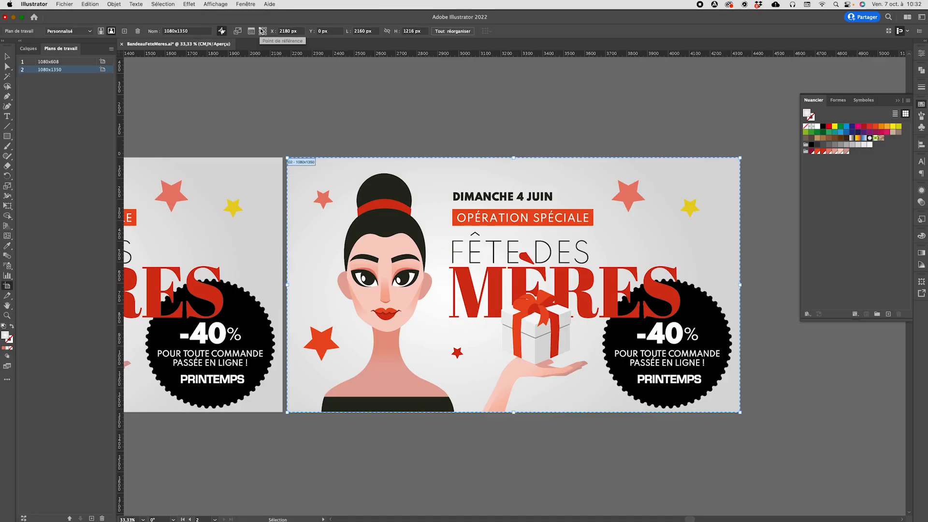
click(399, 30)
text(2700)
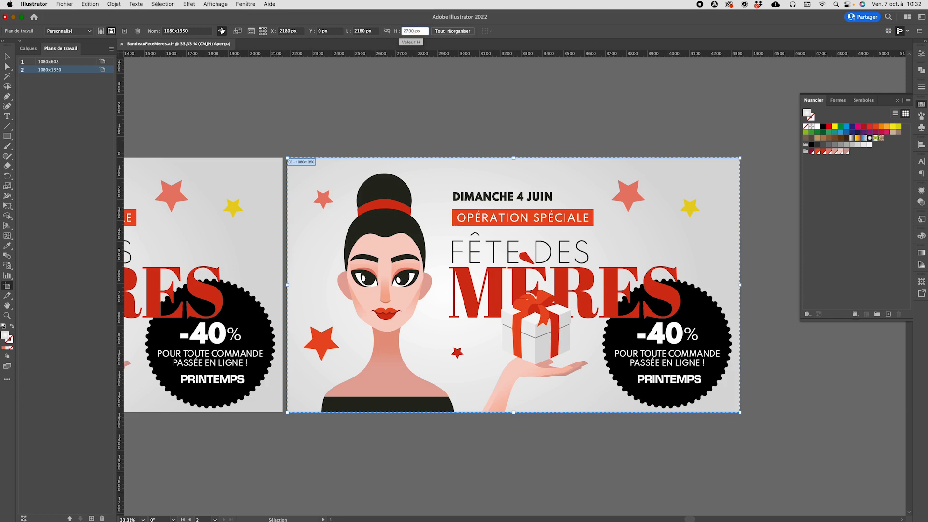
key(Return)
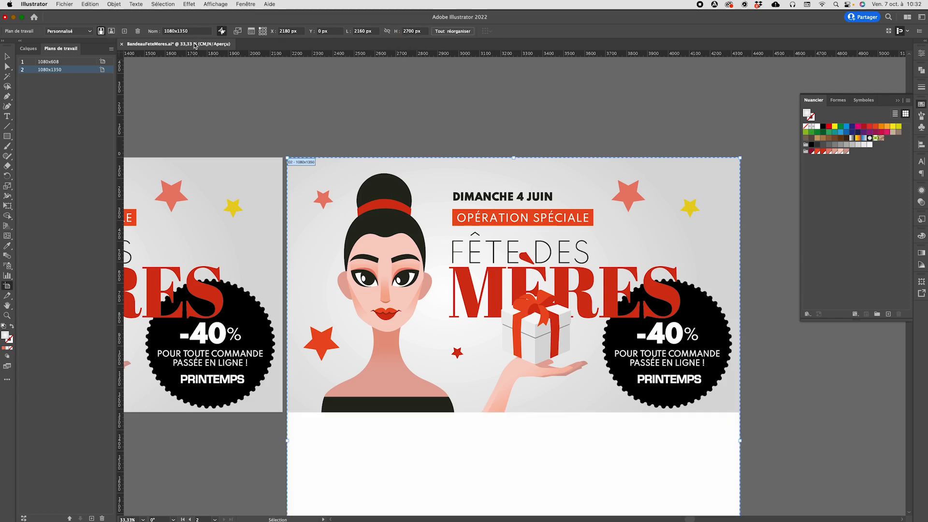
click(8, 57)
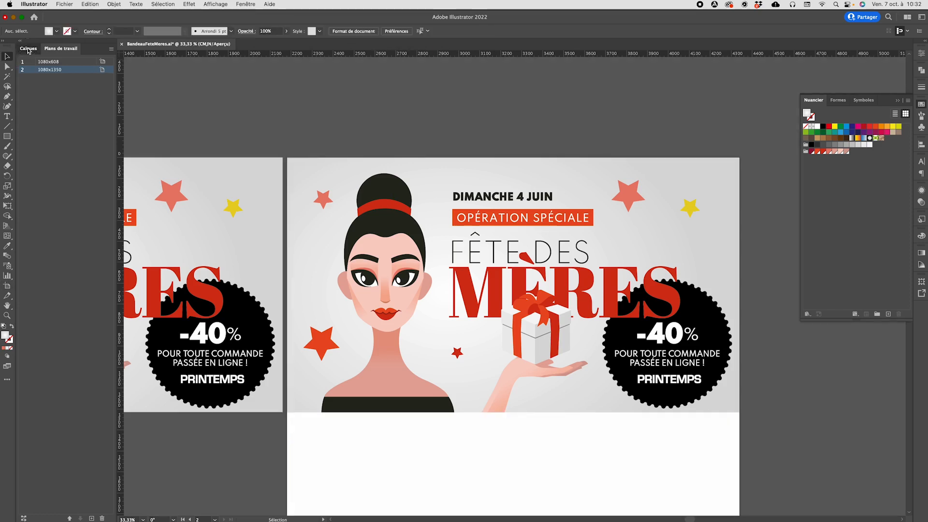
click(28, 48)
key(super+minus)
key(a)
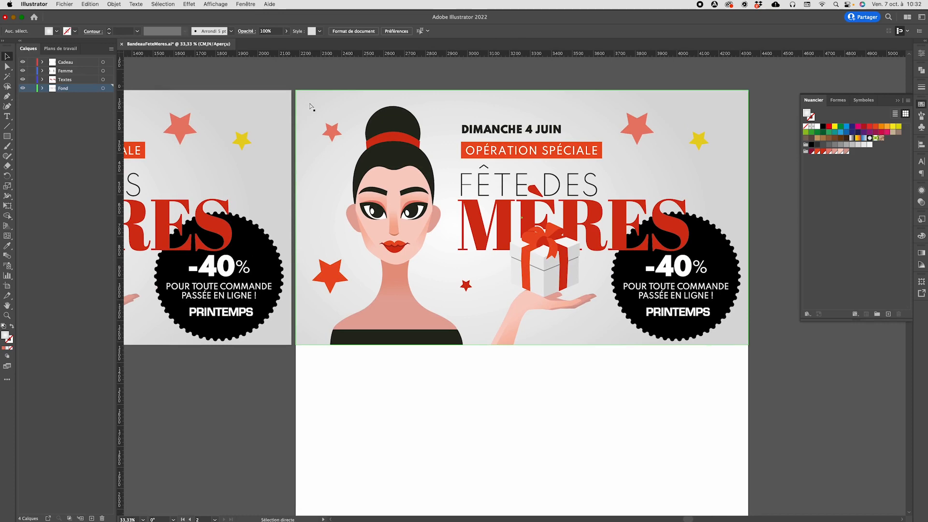
key(super+minus)
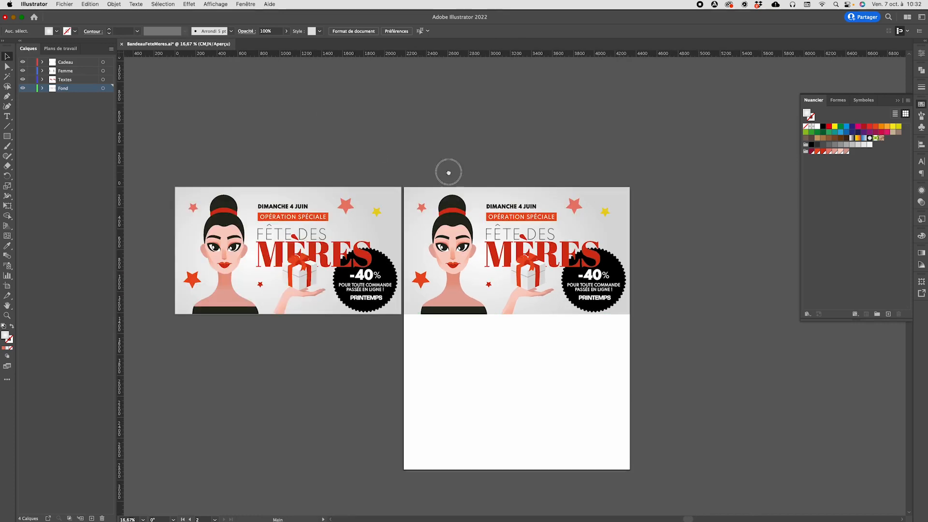
- Stretch the duplicated banner's background rectangle downward to 2700 px high so it fills the 1080x1350 artboard
drag(448, 172, 433, 96)
click(546, 237)
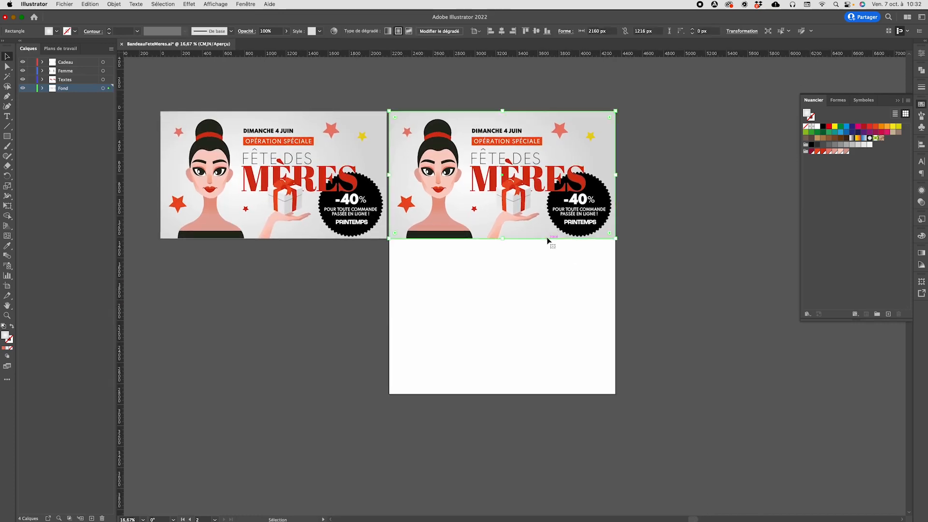
drag(502, 240, 492, 394)
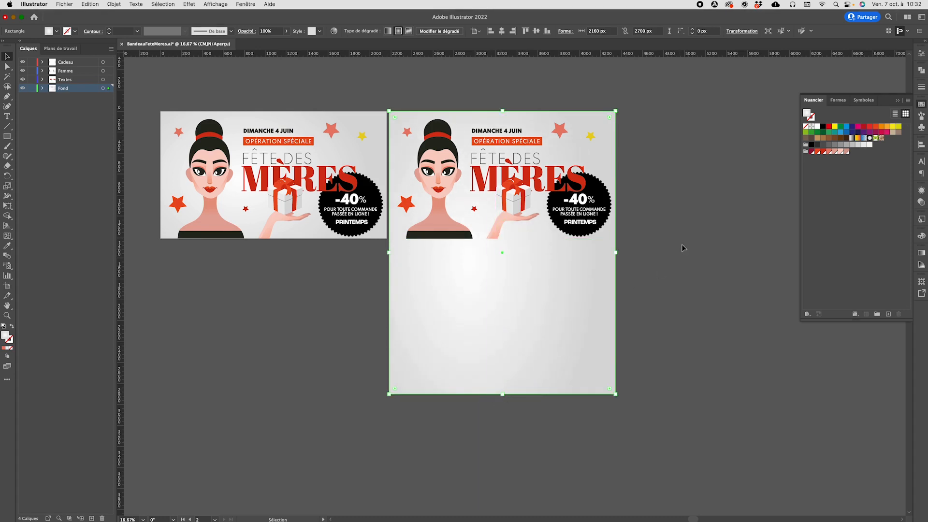
click(702, 242)
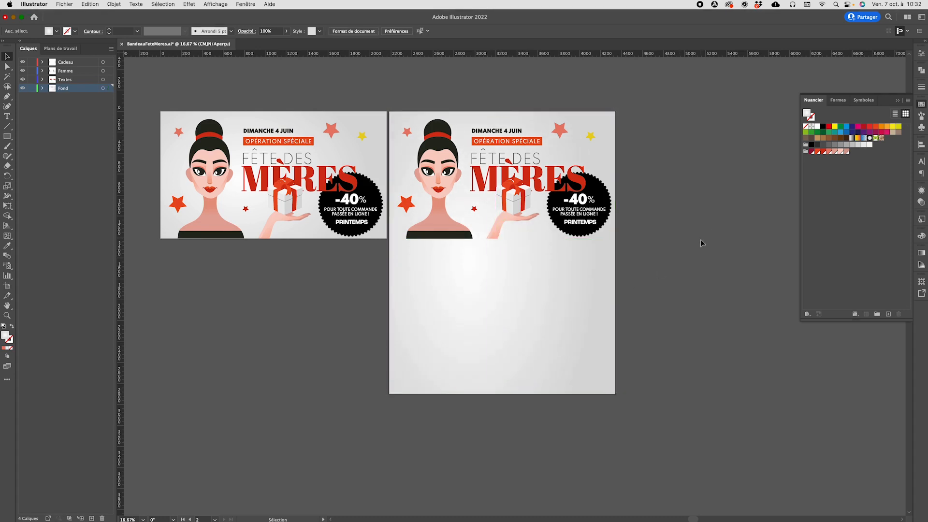
- Group the five hand paths of the 1080x608 artboard's woman inside the Femme layer
click(488, 232)
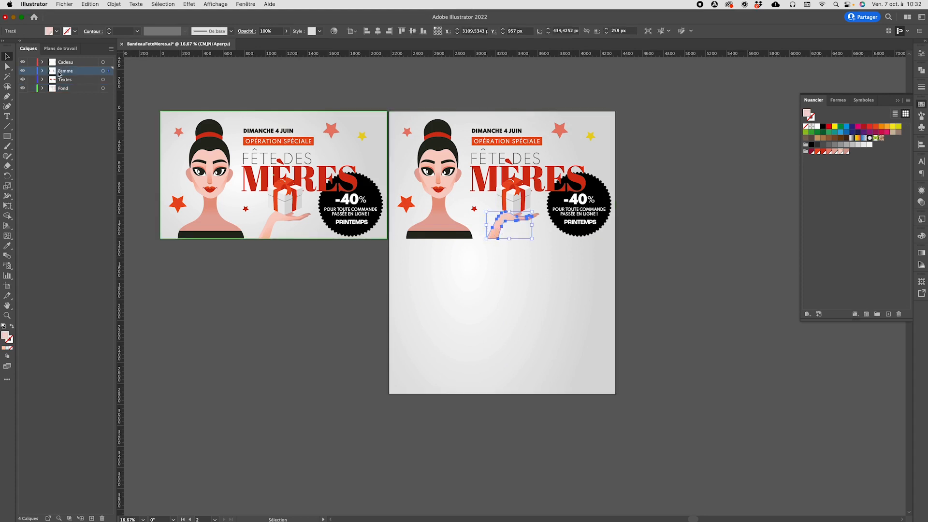
click(103, 71)
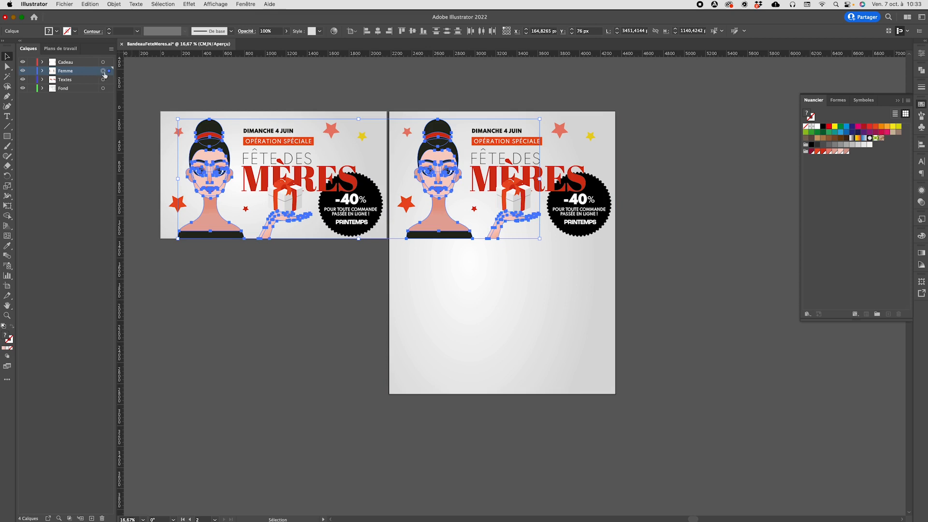
click(42, 71)
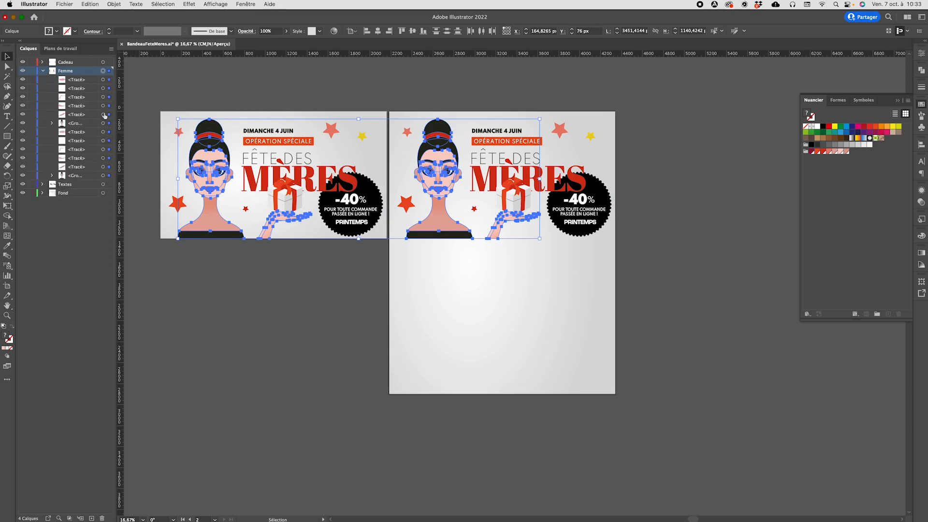
click(82, 176)
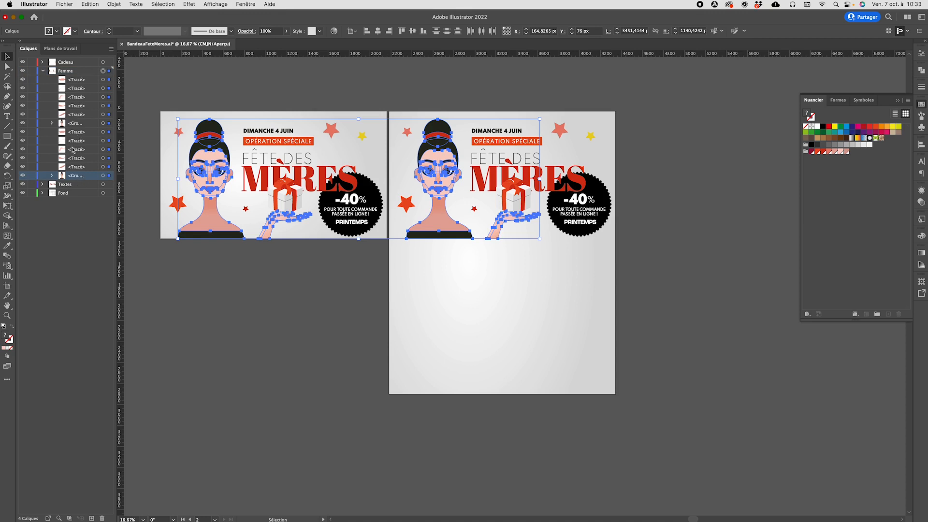
click(79, 134)
click(103, 134)
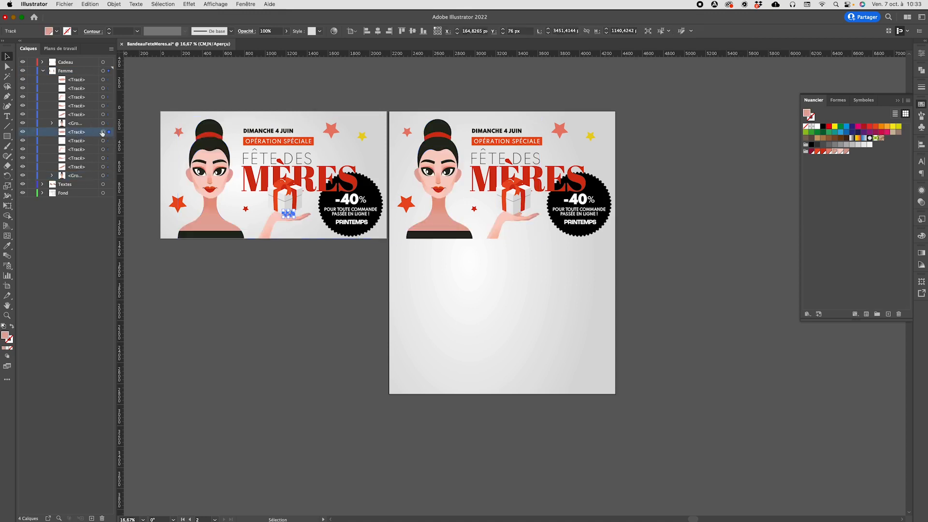
shift+click(103, 167)
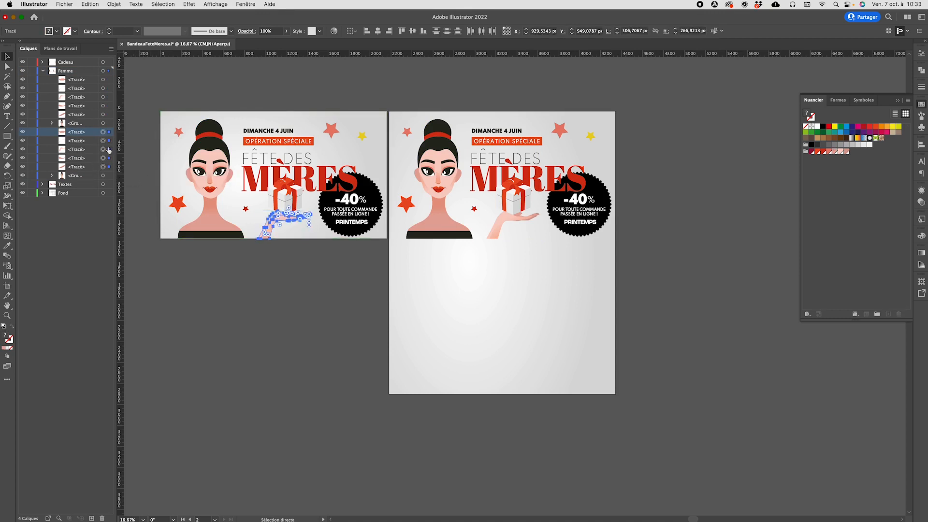
click(135, 116)
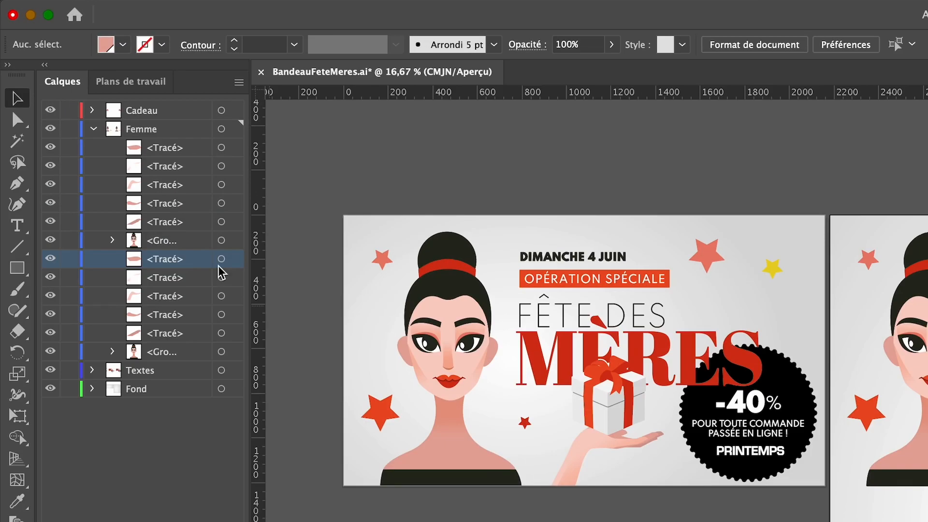
click(221, 259)
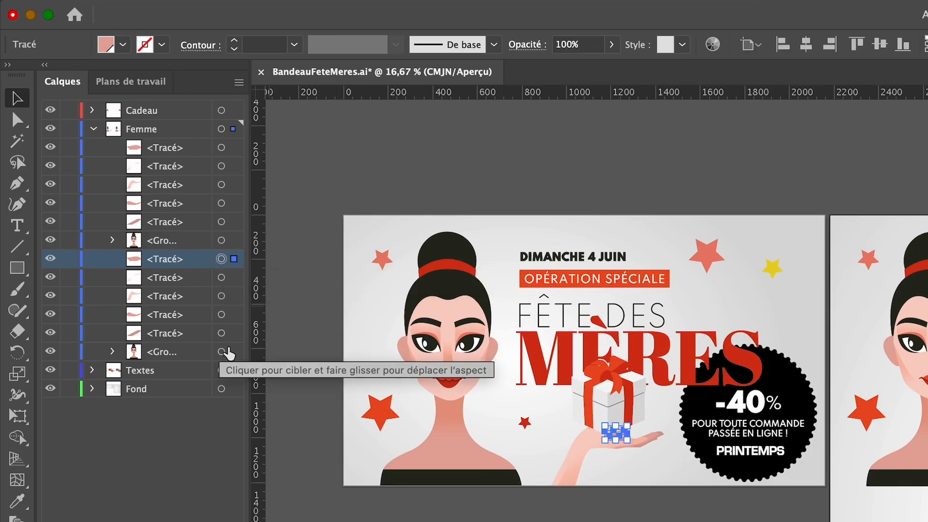
shift+click(221, 333)
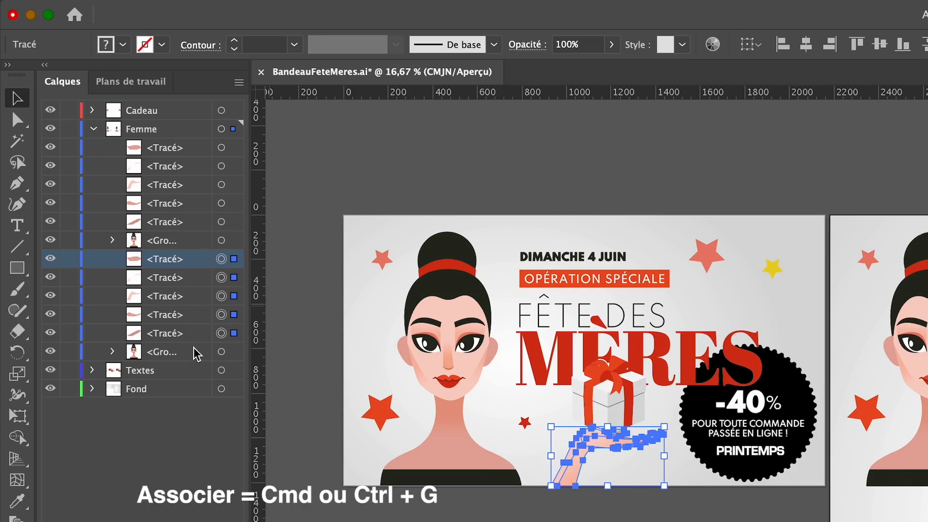
key(ctrl+g)
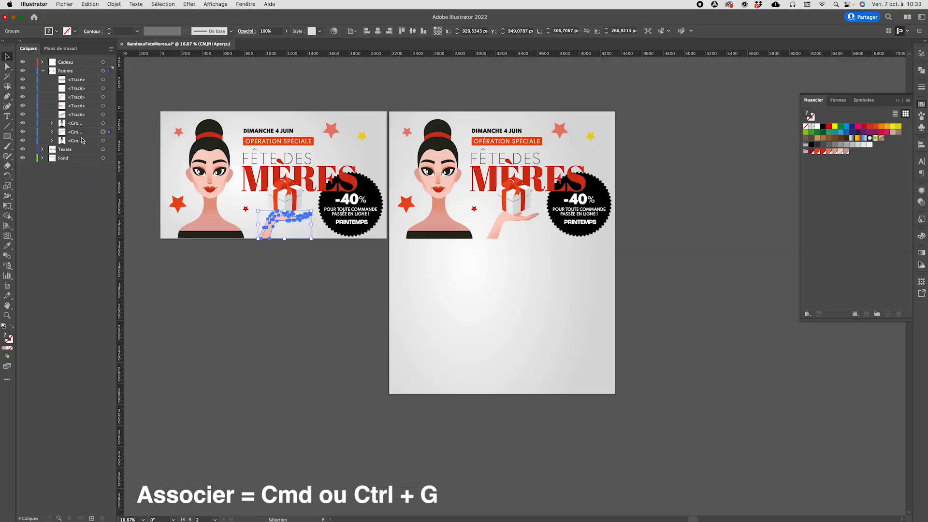
- Group the hand with the woman's figure on the 1080x608 artboard
click(84, 135)
shift+click(86, 141)
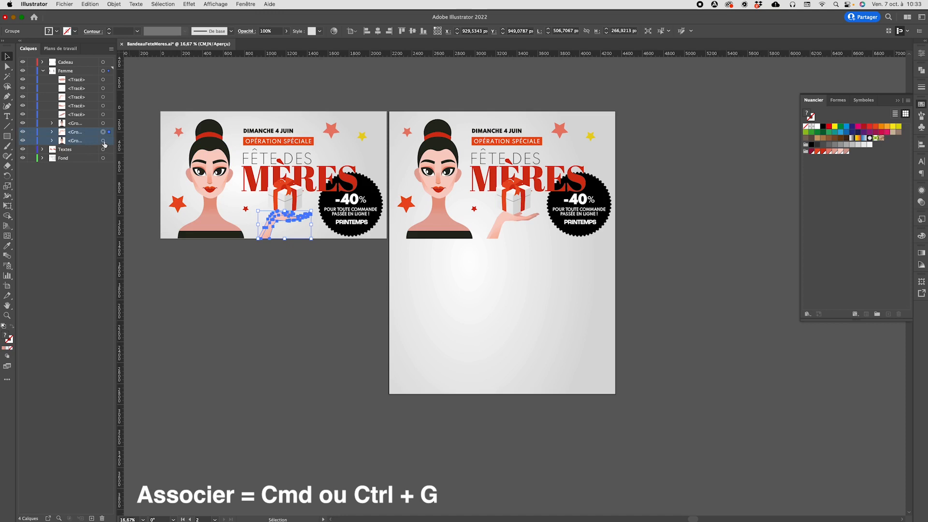
key(super+g)
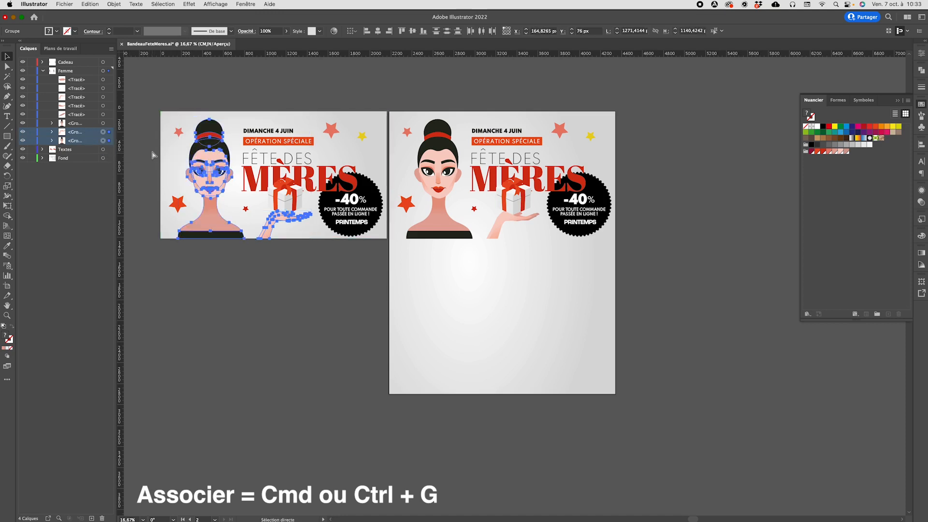
- Group the five hand paths belonging to the 1080x1350 artboard in the Femme layer
click(103, 115)
shift+click(104, 80)
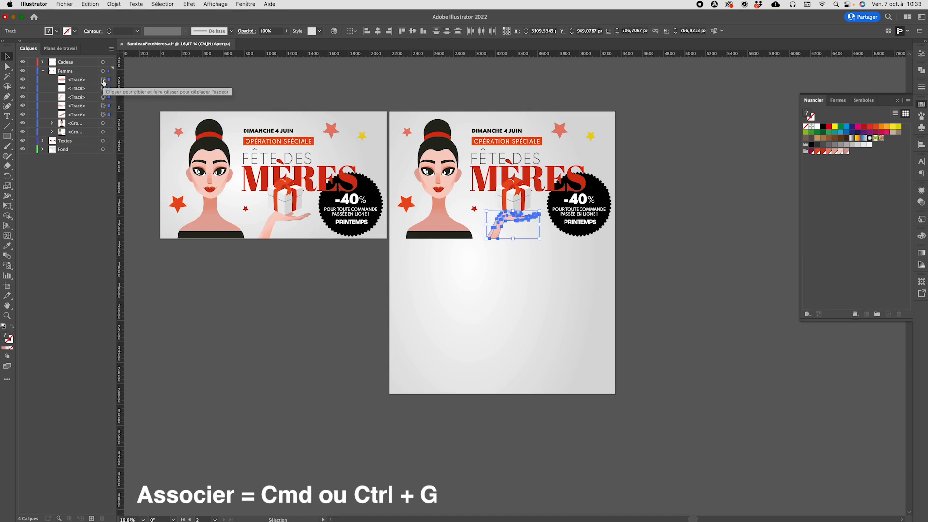
shift+click(103, 88)
key(super+g)
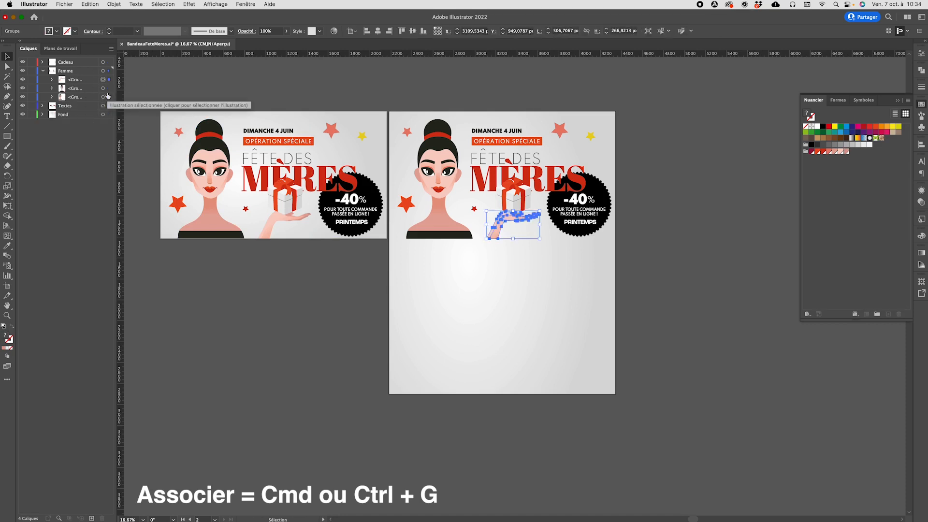
- Group the hand with the woman's figure on the 1080x1350 artboard
click(90, 90)
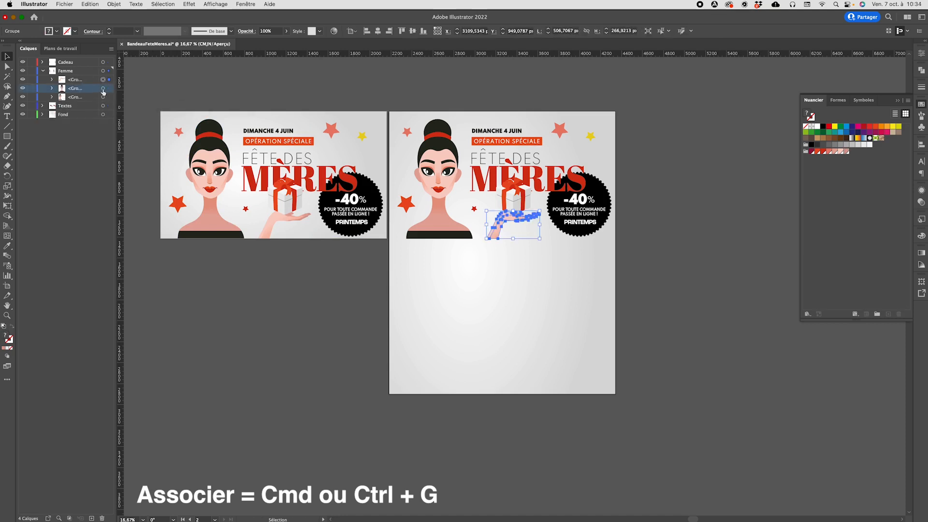
shift+click(102, 89)
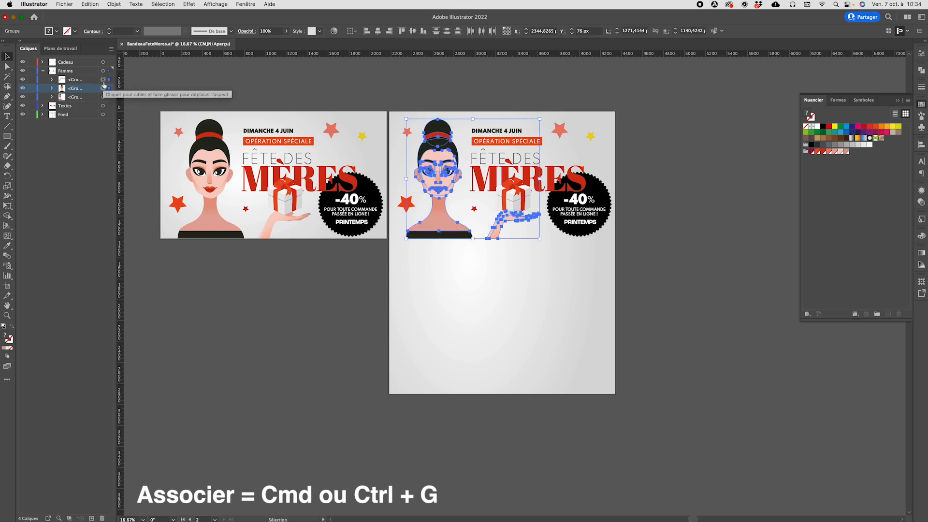
key(super+g)
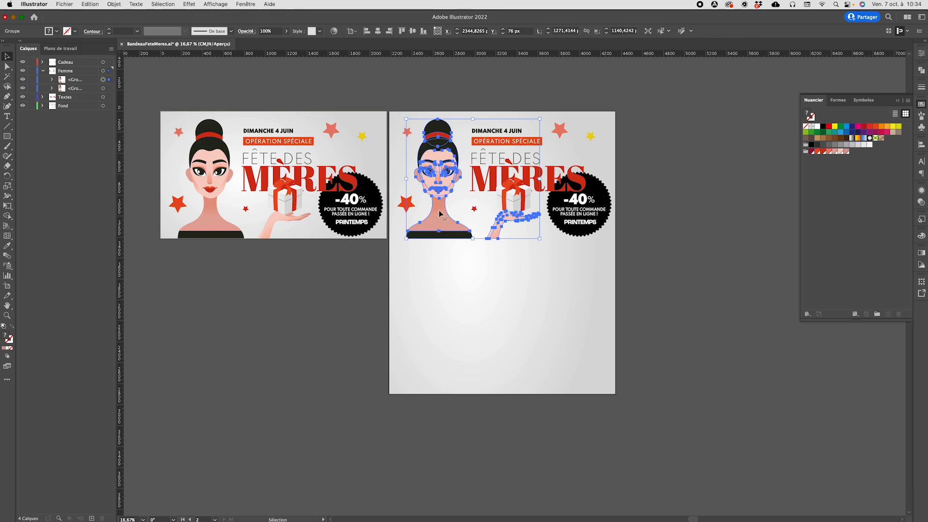
- Move the woman-and-hand group to the lower-left corner of the 1080x1350 artboard and enlarge it proportionally to about 2064 x 1851 px
drag(441, 218, 413, 380)
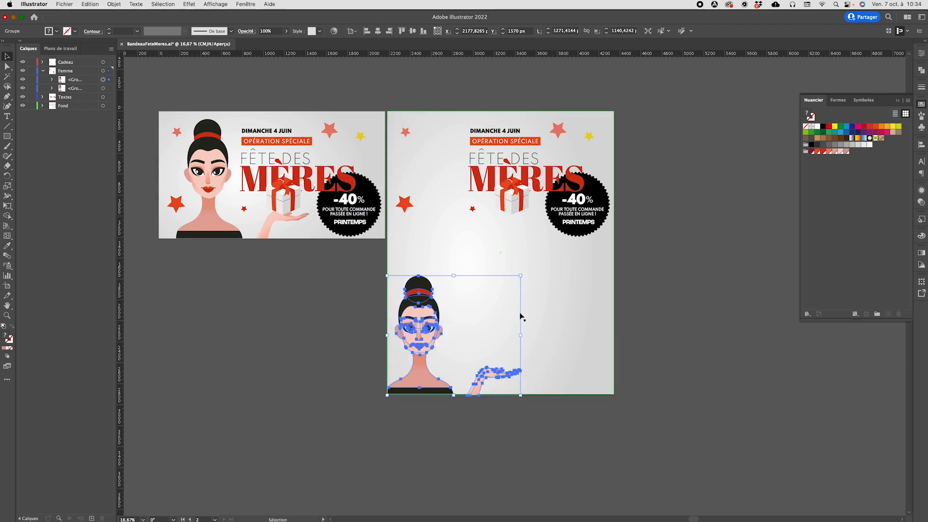
drag(520, 276, 644, 200)
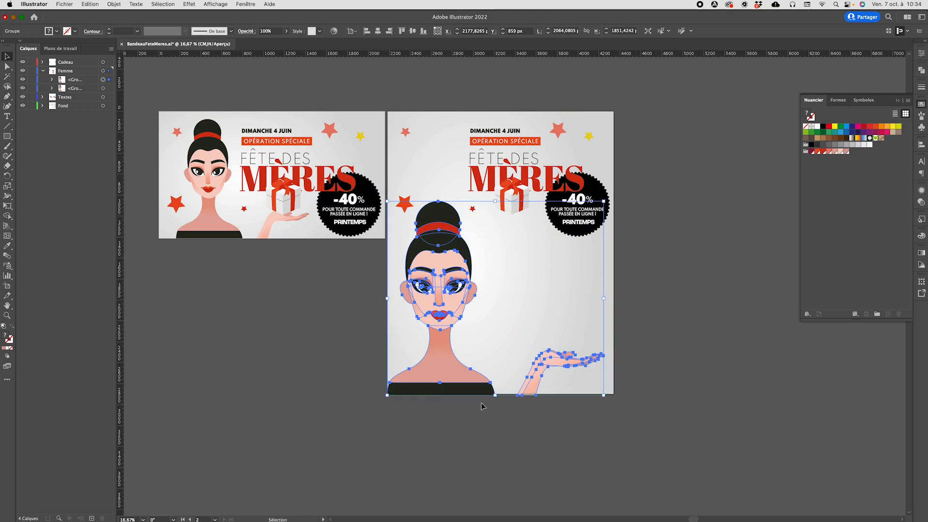
- Fine-tune the woman-and-hand group's position to about X 2180 px, Y 845 px, flush with the artboard's left and bottom edges
drag(429, 383, 429, 381)
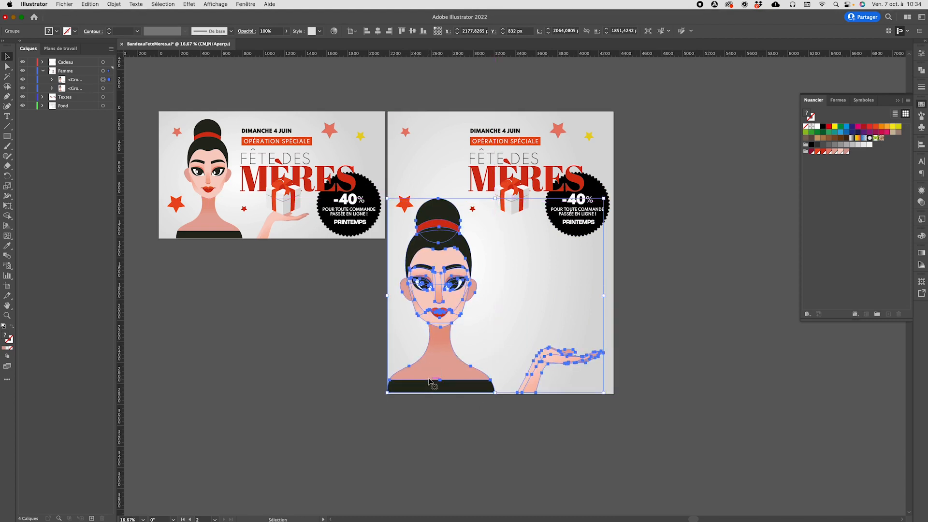
key(Down)
key(Down)
key(Down)
key(Down)
key(Down)
key(Down)
key(Down)
key(Down)
key(Down)
key(Down)
key(Down)
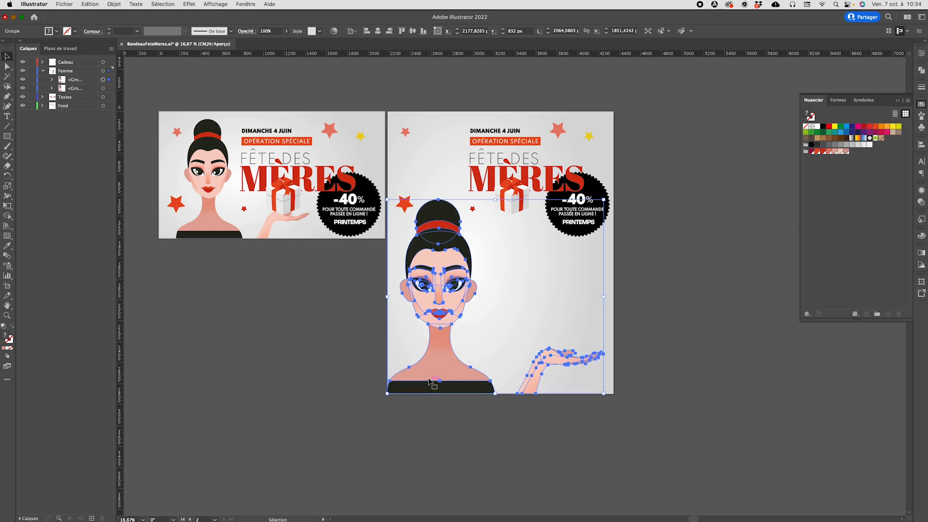
key(Right)
key(Right)
key(Right)
key(Right)
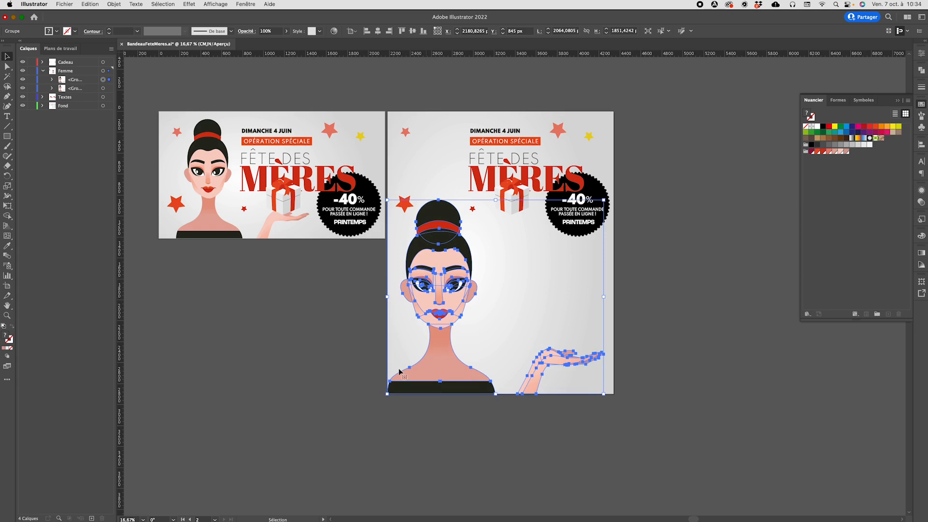
- Move only the hand horizontally closer to the woman on the 1080x1350 artboard, then collapse their group in the layer list
click(53, 80)
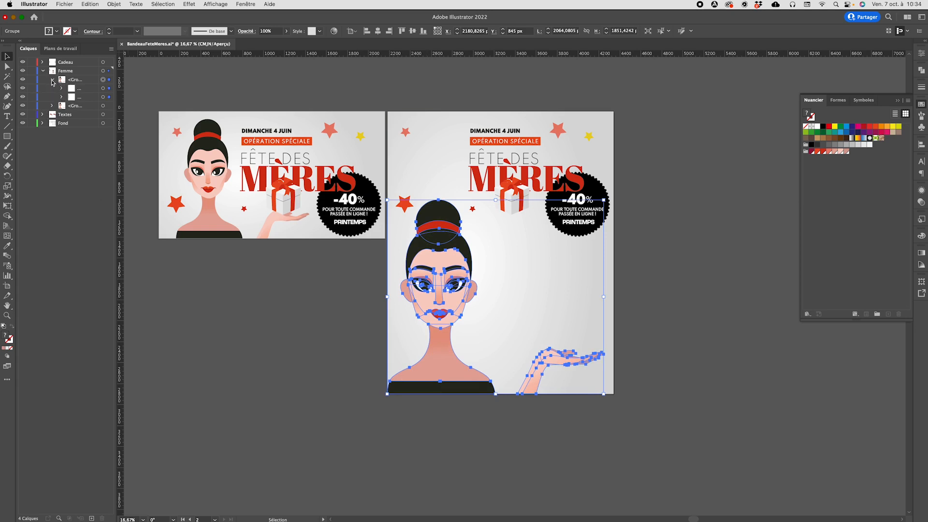
click(103, 89)
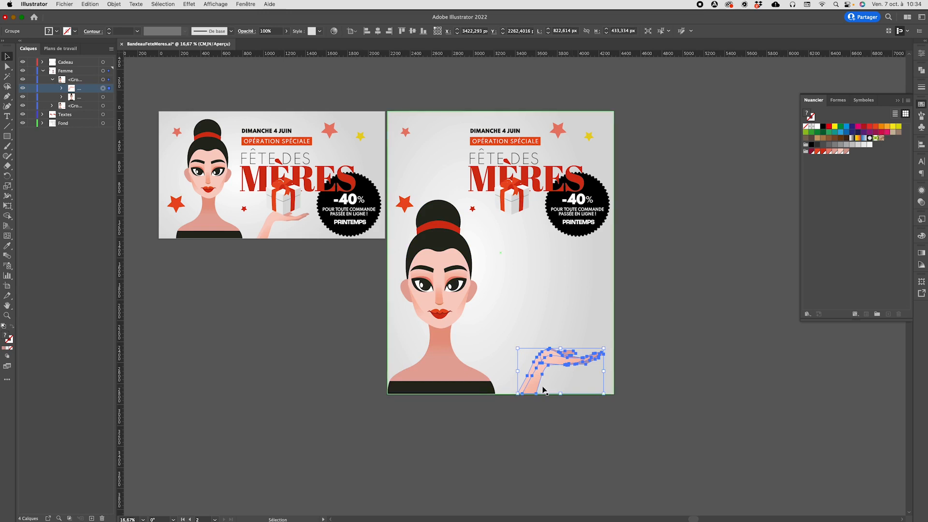
drag(532, 386, 512, 383)
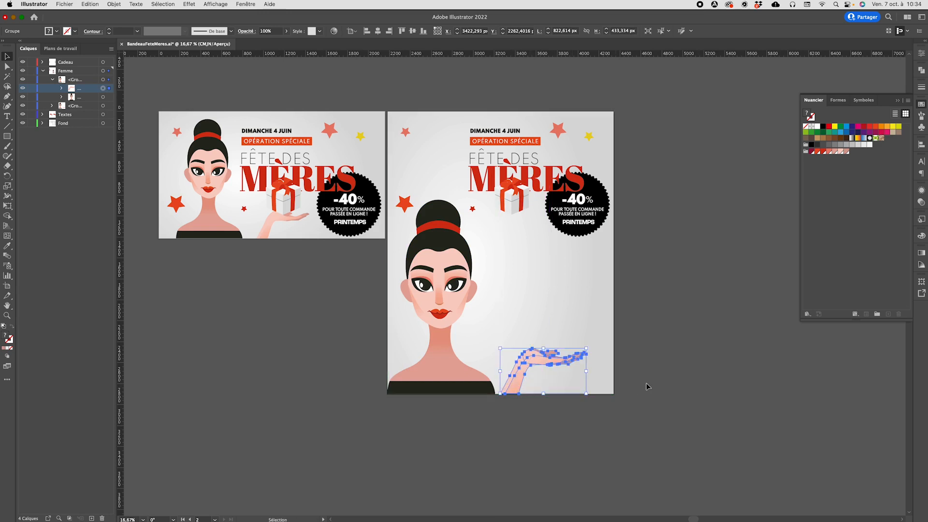
click(711, 379)
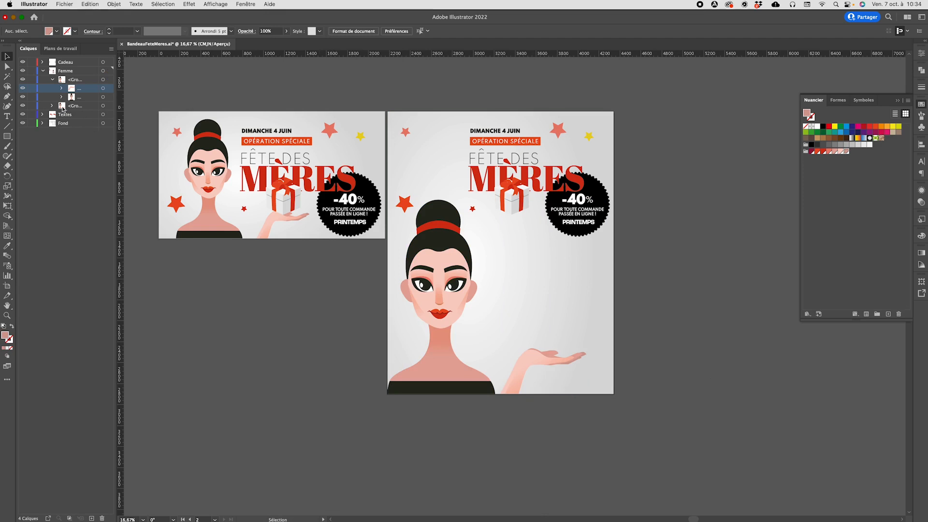
click(52, 79)
- Move the black -40% badge with its texts down to just above the open hand on the 1080x1350 artboard
click(579, 231)
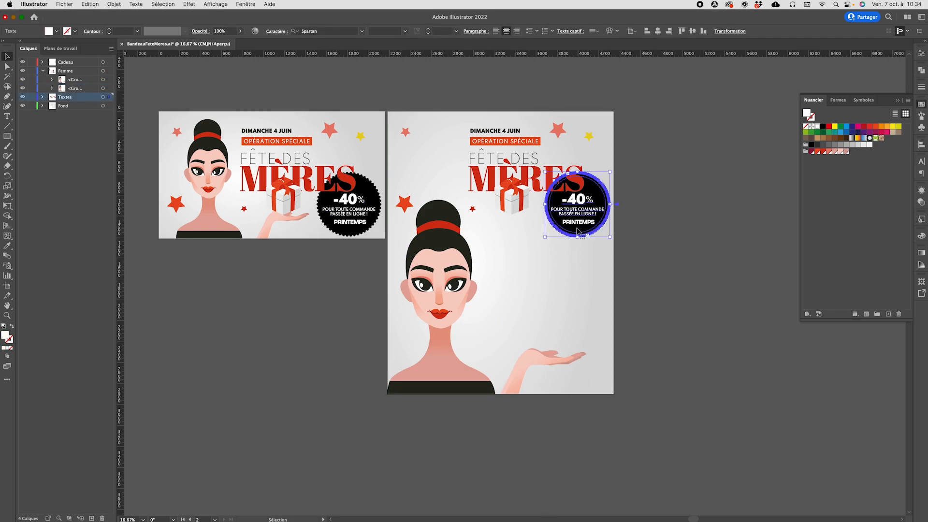
drag(578, 231, 574, 342)
key(super+z)
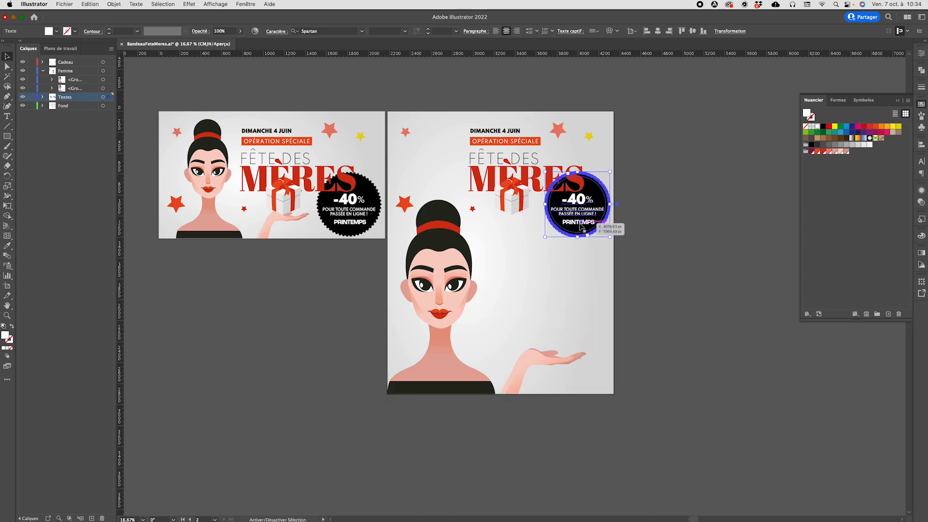
drag(580, 226, 560, 341)
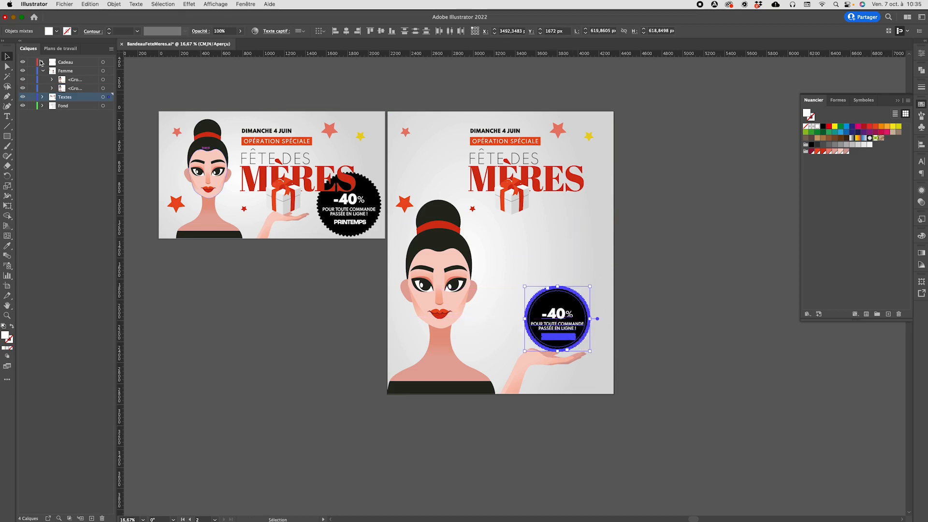
- Place the Textes layer directly above the Femme layer, at the same level, and collapse the Femme layer
drag(87, 101, 80, 77)
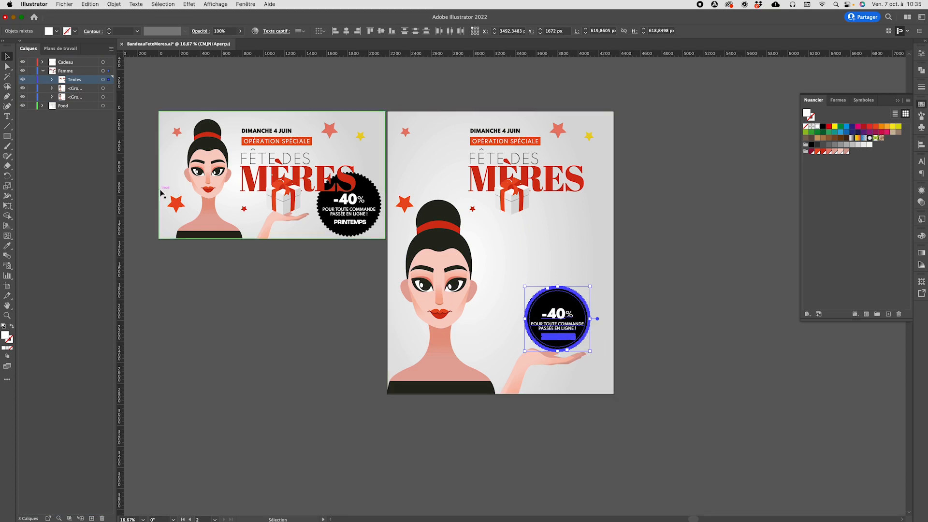
drag(78, 82, 44, 75)
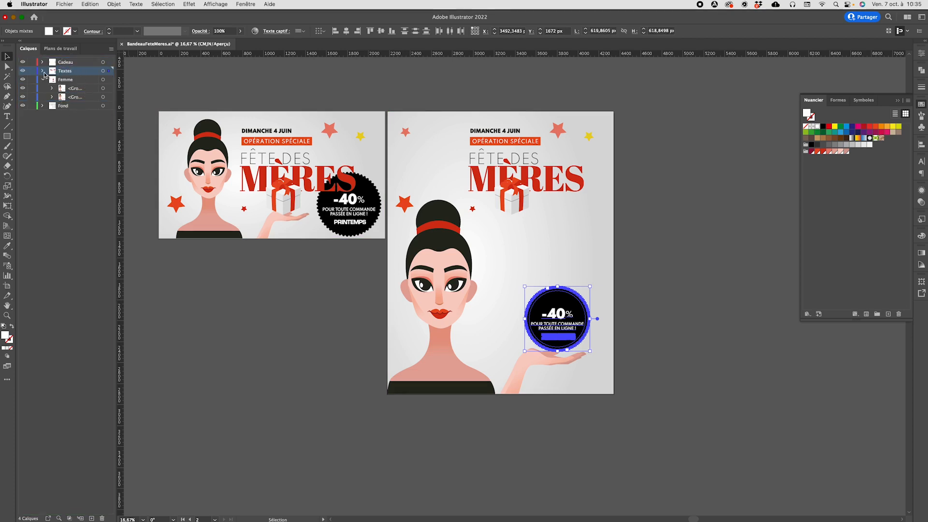
click(43, 81)
- Lower the -40% badge to Y 1723 px so it overlaps the palm of the hand, and deselect it
drag(580, 309, 580, 315)
click(706, 333)
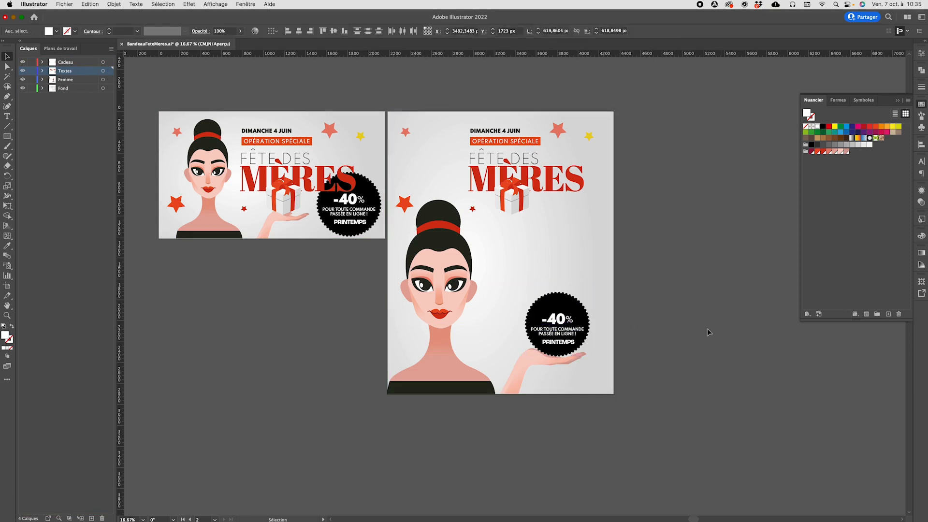
- Place an enlarged PRINTEMPS logo from the badge below the open hand and fill it with the woman's dark hair colour
click(553, 332)
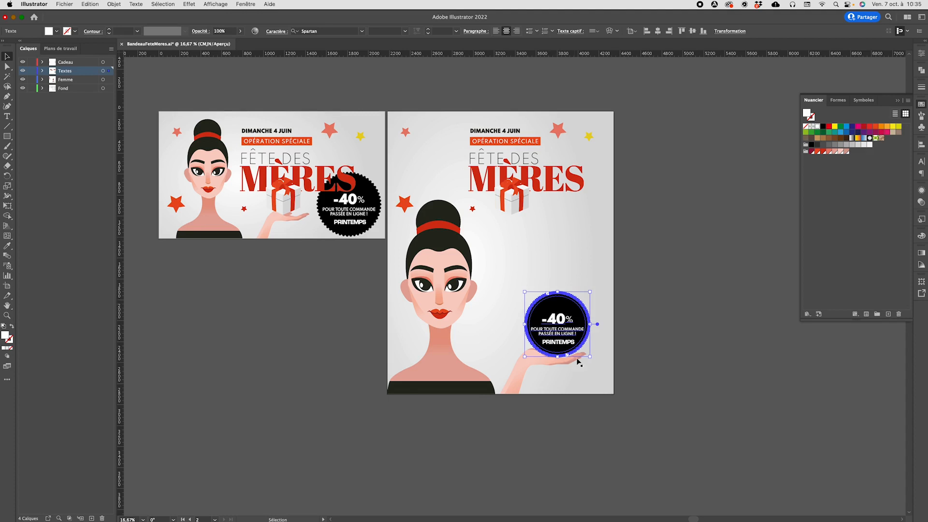
drag(562, 346, 582, 384)
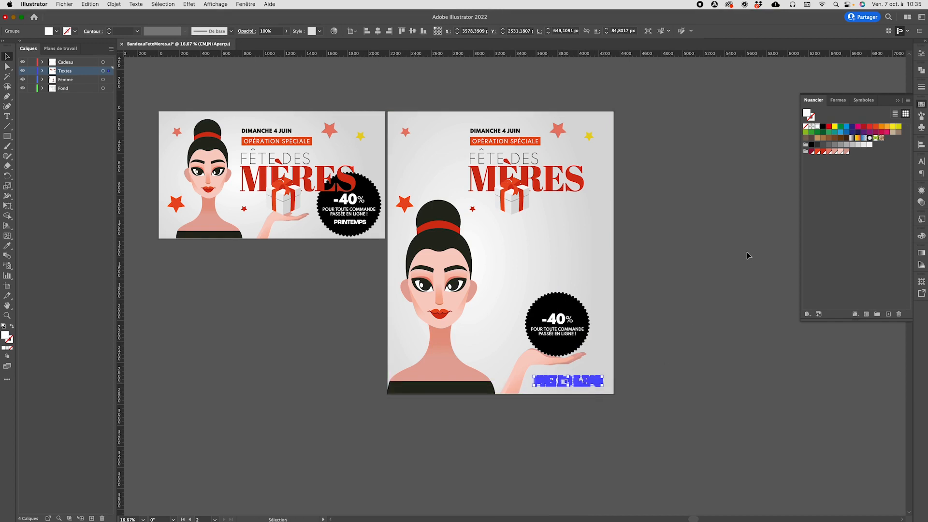
key(i)
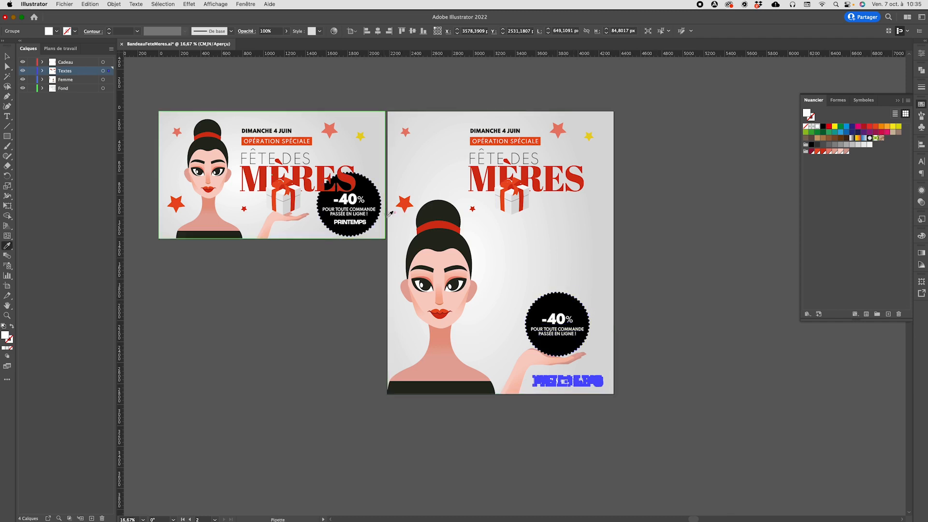
click(441, 238)
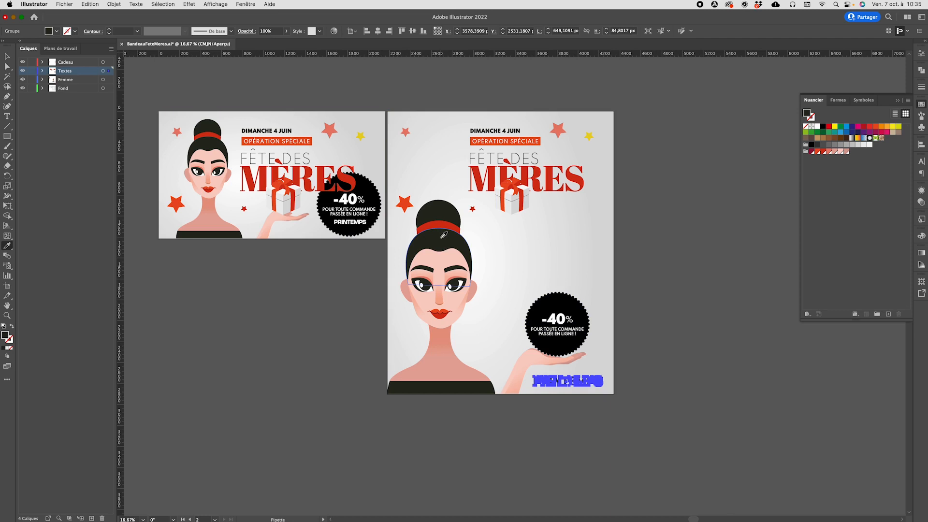
key(v)
click(705, 312)
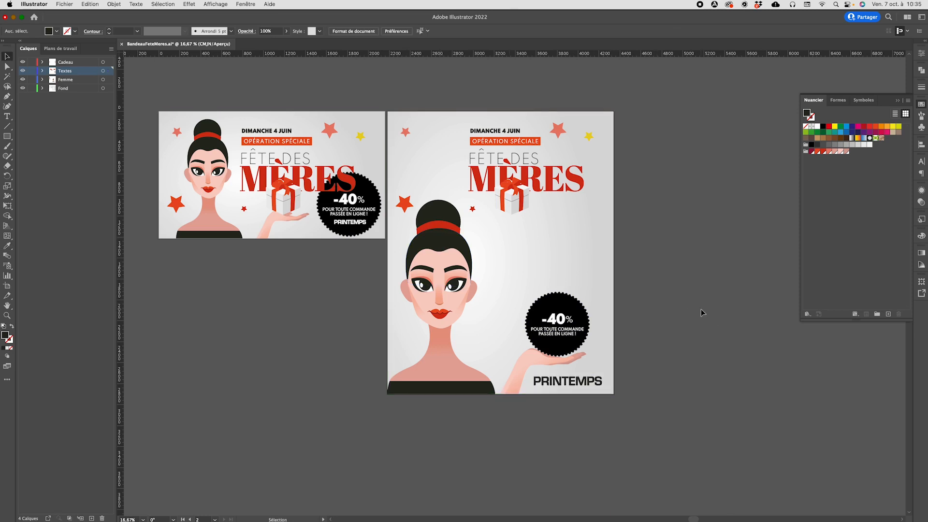
drag(588, 381, 583, 378)
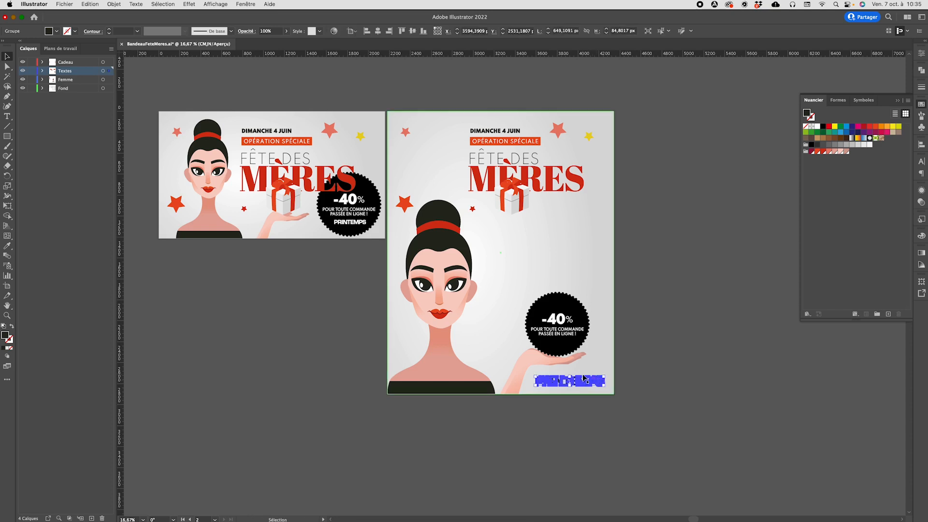
- Lock the Fond layer, then rearrange the 1080x1350 artboard: title texts and gift down above the badge, large red star above the woman's bun
click(488, 124)
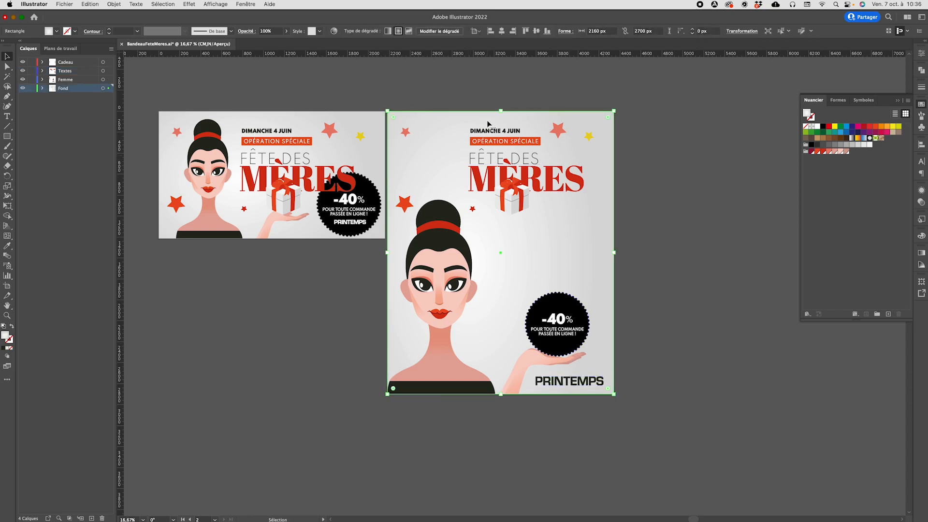
click(32, 88)
drag(477, 124, 542, 221)
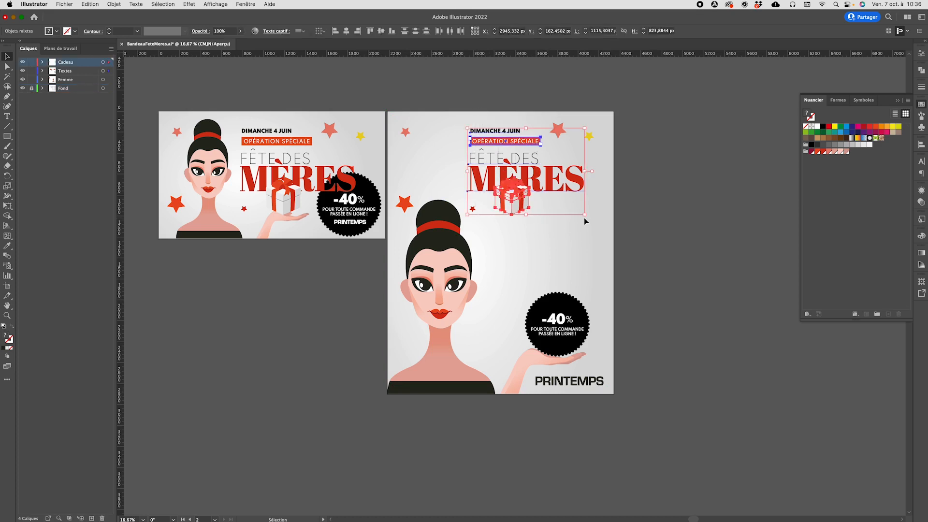
drag(541, 188, 555, 257)
click(667, 275)
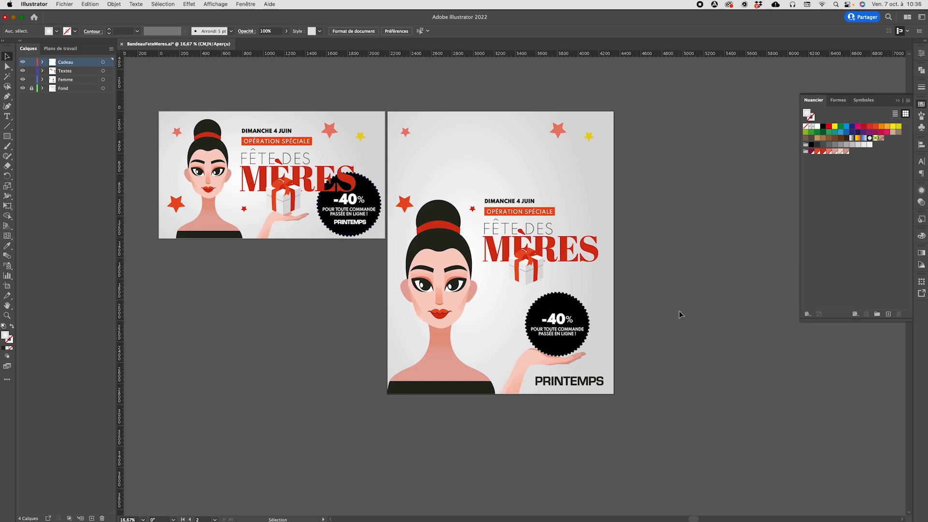
drag(404, 202, 416, 172)
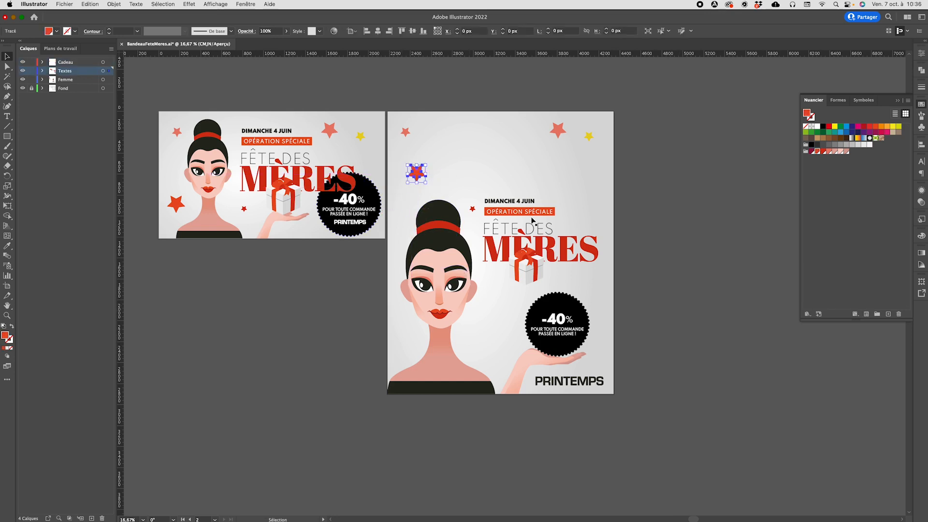
- Enlarge the title texts without the gift and position them so MÈRES overlaps the woman's bun on the 1080x1350 artboard
click(537, 202)
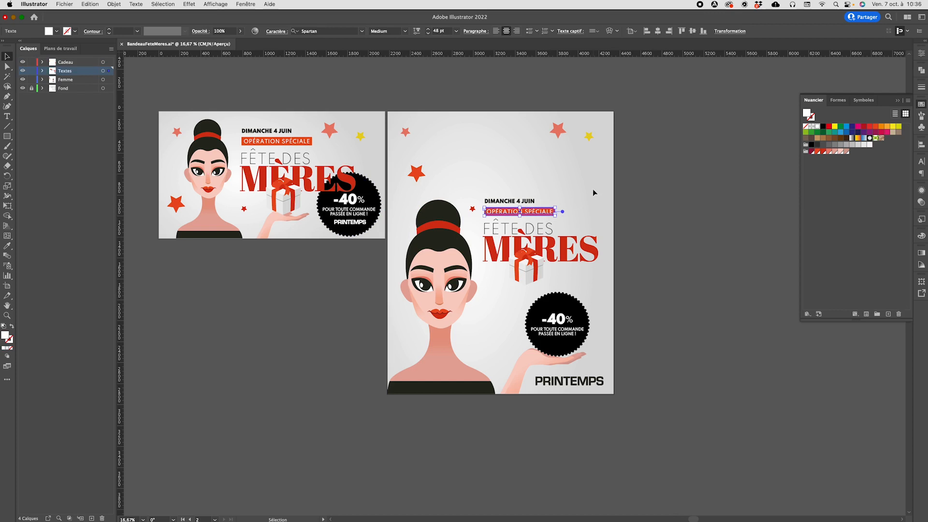
drag(534, 230, 510, 192)
click(554, 247)
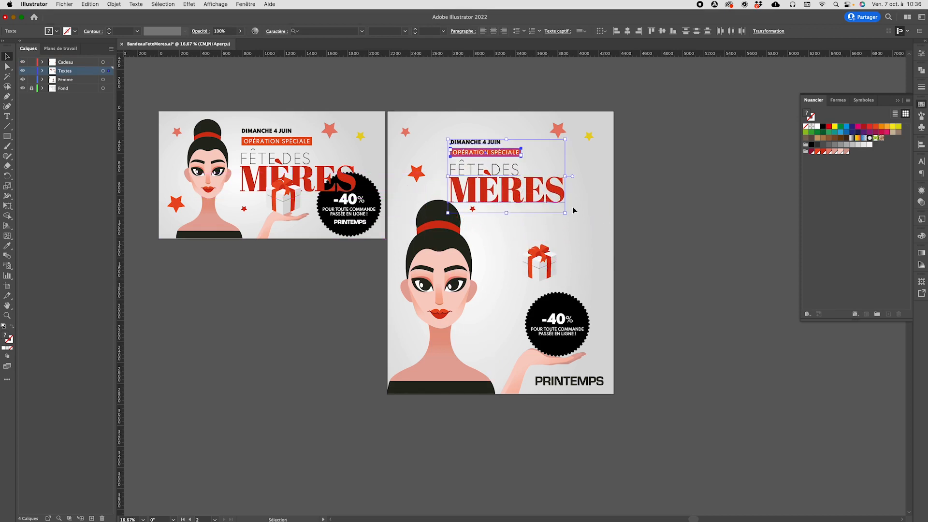
drag(566, 213, 601, 256)
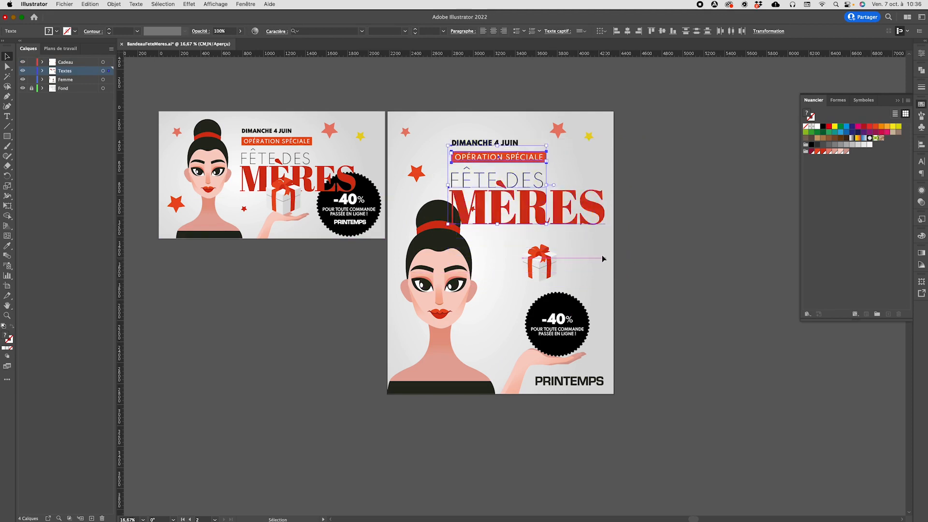
mouse_move(554, 216)
mouse_down()
mouse_move(567, 237)
mouse_move(554, 230)
mouse_up()
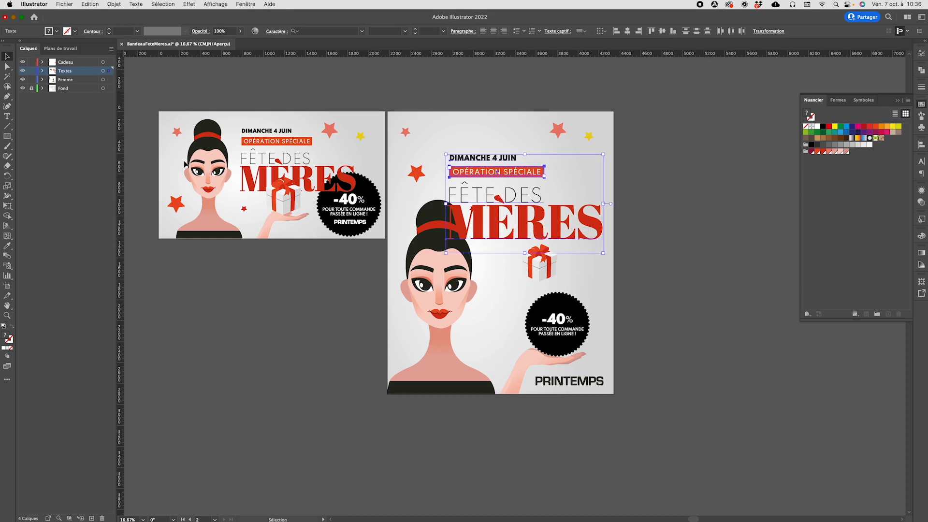
- Place the Femme layer above the Textes layer and move the small red star above the right end of MÈRES
drag(62, 80, 68, 70)
click(735, 310)
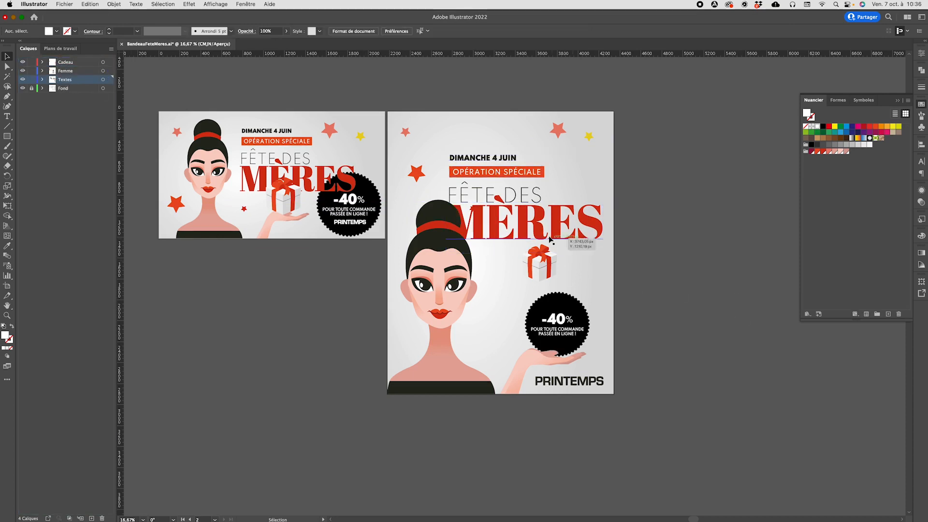
drag(474, 213, 579, 186)
click(741, 286)
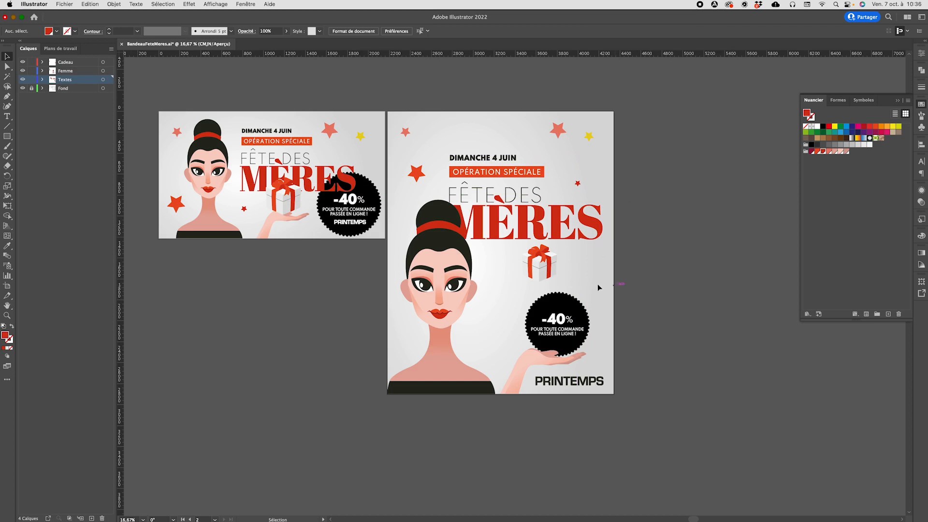
- Set the enlarged gift on the open palm and move the -40% badge with its texts beneath the right end of MÈRES
click(542, 274)
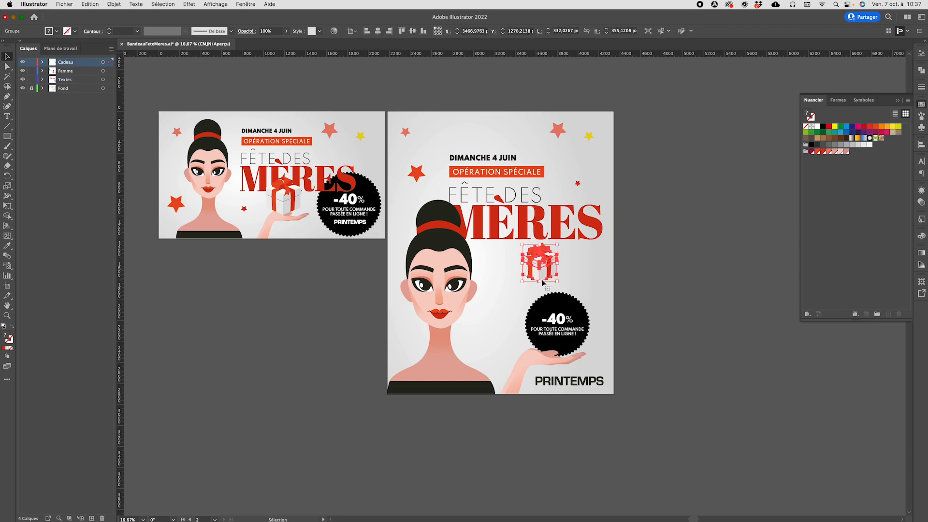
drag(588, 330, 513, 300)
drag(559, 355, 556, 351)
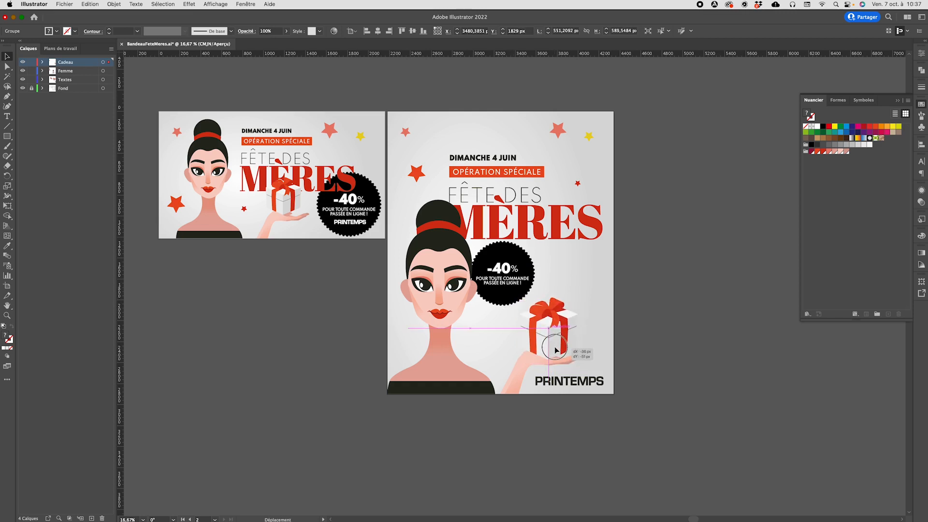
drag(546, 345, 542, 342)
click(675, 358)
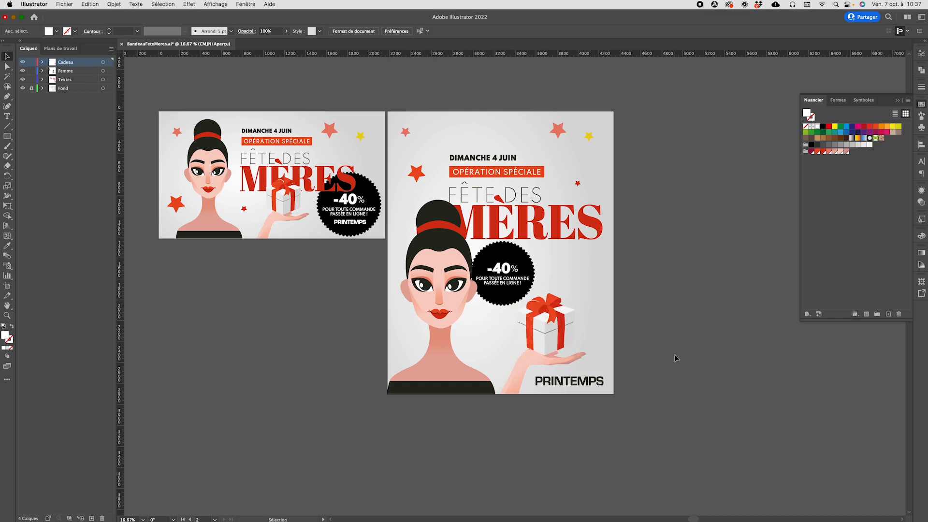
drag(492, 295, 560, 277)
click(667, 306)
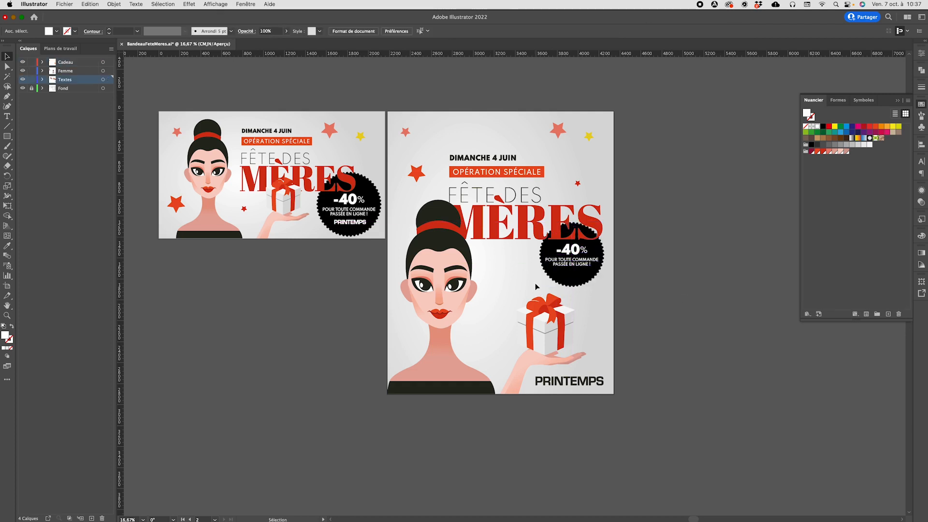
- Move the title texts straight up together on the 1080x1350 artboard, clearing most of the -40% badge, and deselect them
click(475, 204)
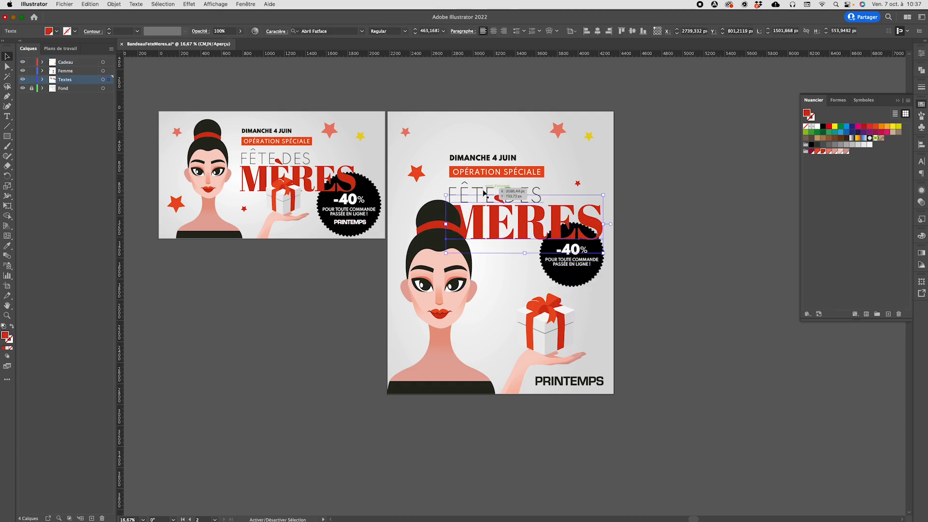
shift+click(485, 194)
shift+click(489, 161)
drag(489, 161, 489, 147)
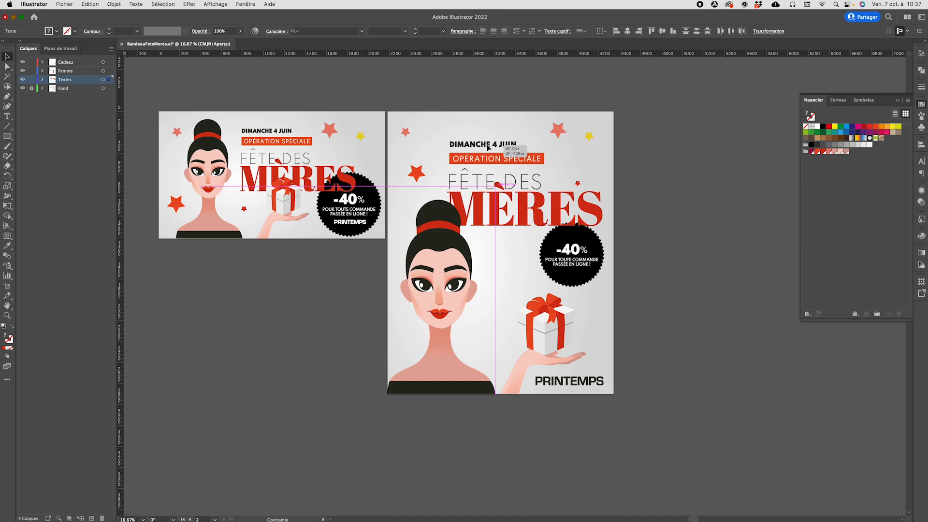
click(704, 287)
- Raise the -40% badge with its texts slightly so its upper edge overlaps the base of MÈRES, and deselect it
scroll(701, 288, left, 3)
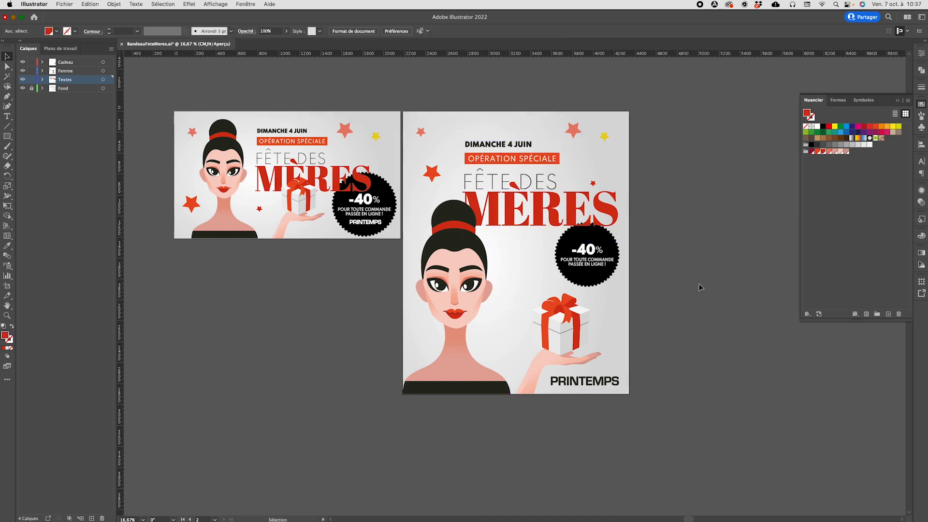
drag(611, 277, 609, 271)
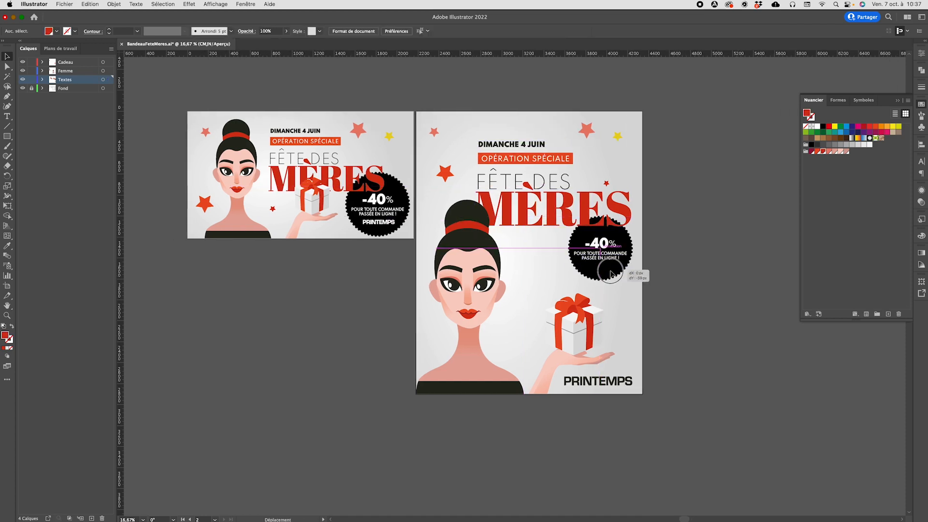
click(725, 283)
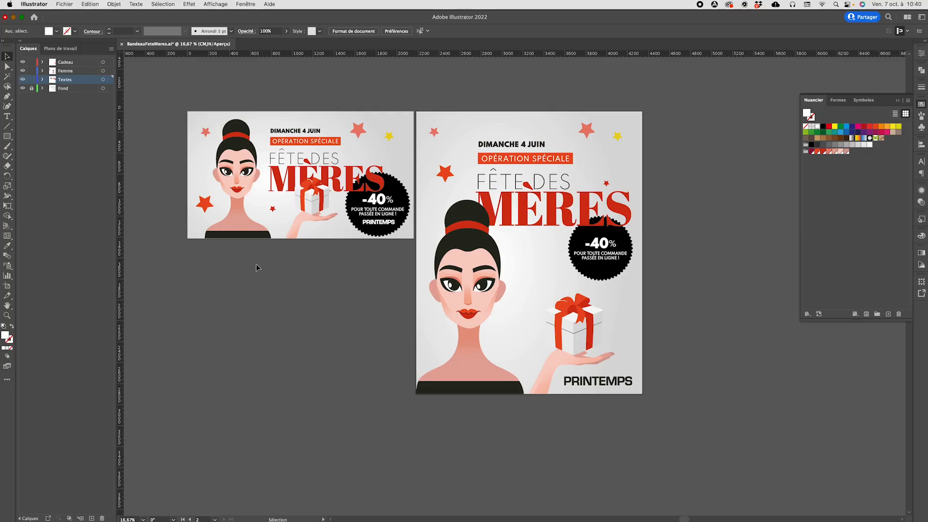
- Open Export for Screens, include all artboards in the export and choose the Atelier3 folder as the destination
click(67, 5)
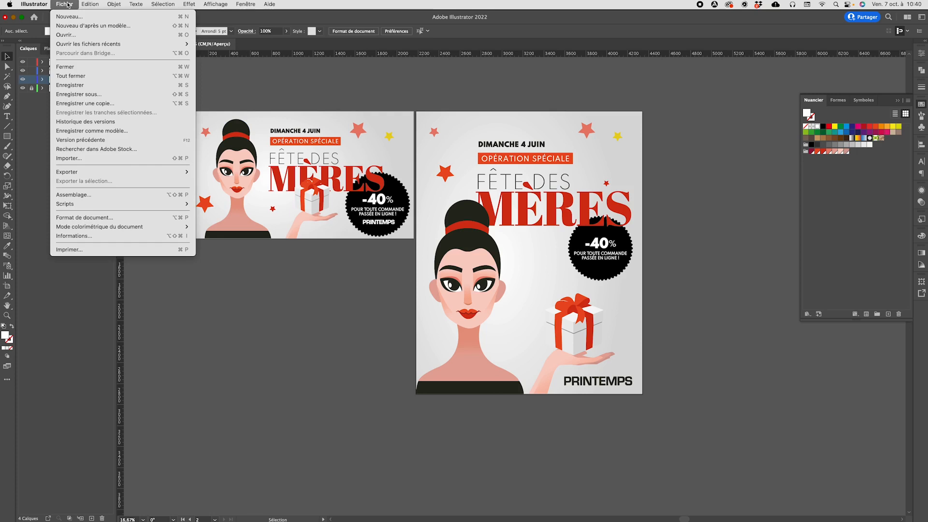
mouse_move(137, 171)
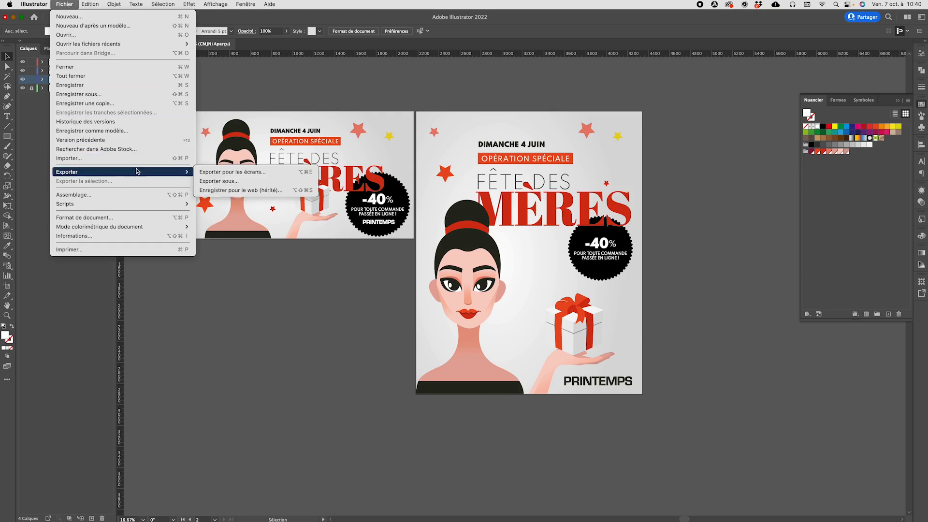
click(262, 173)
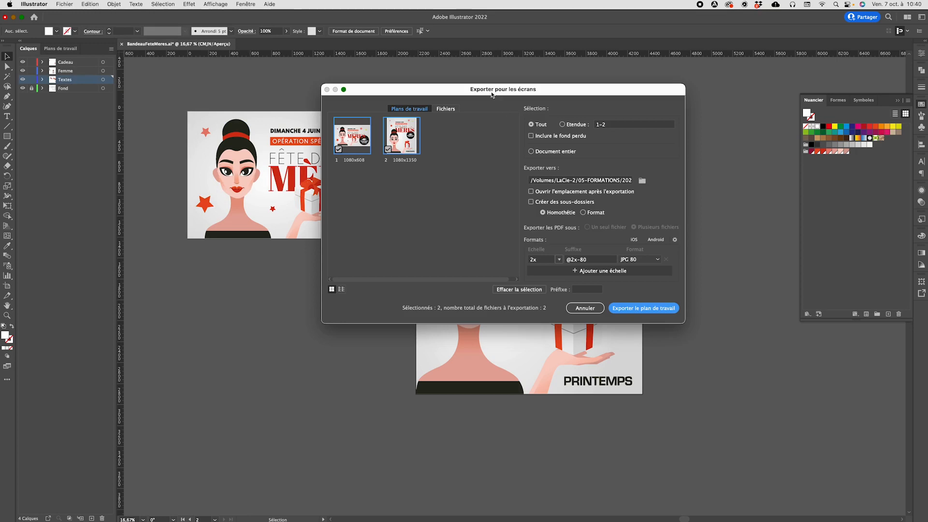
drag(483, 93, 452, 118)
click(419, 136)
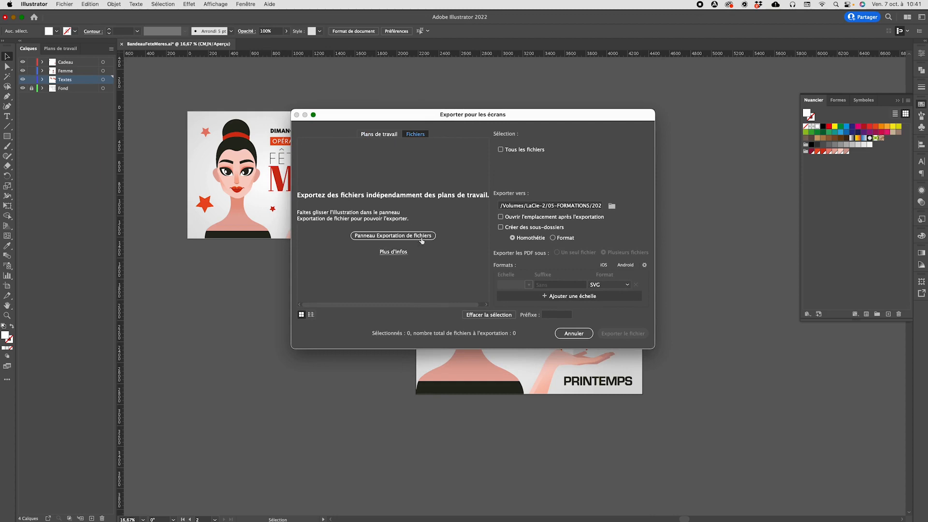
click(372, 135)
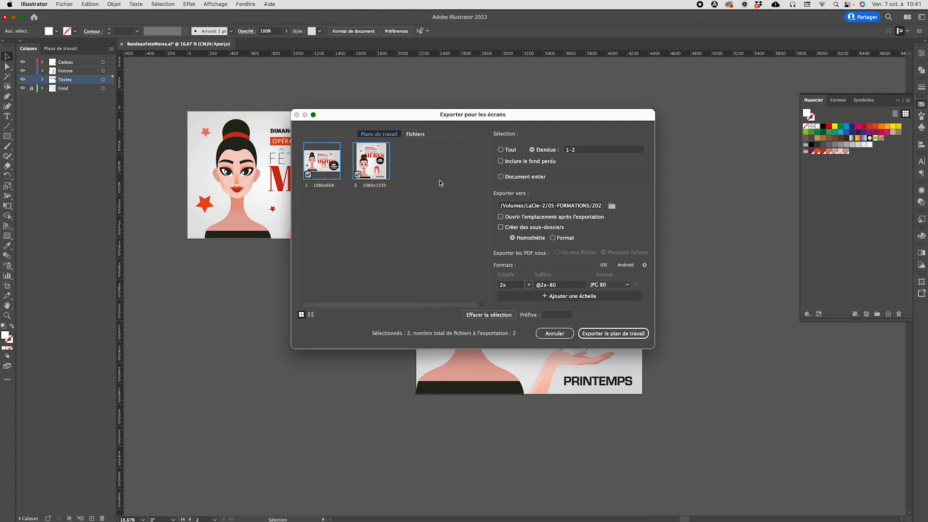
click(511, 151)
click(612, 205)
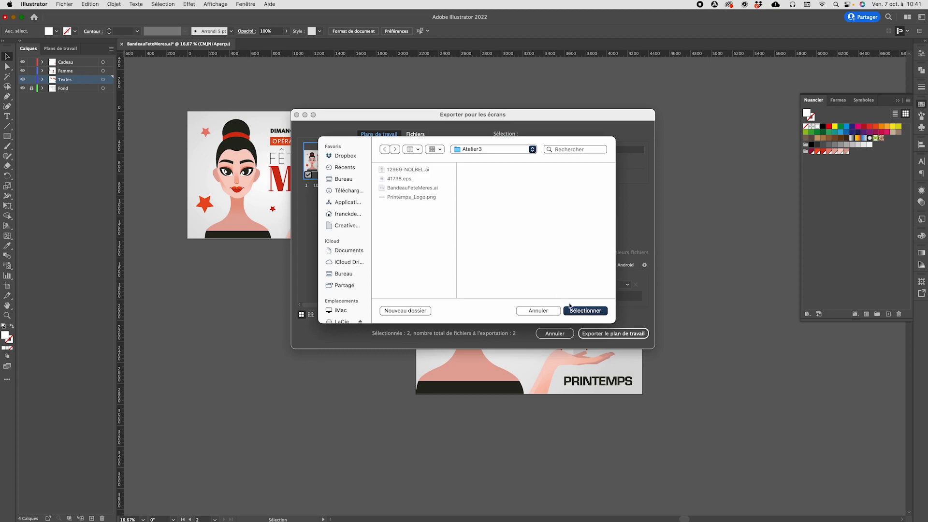
click(584, 311)
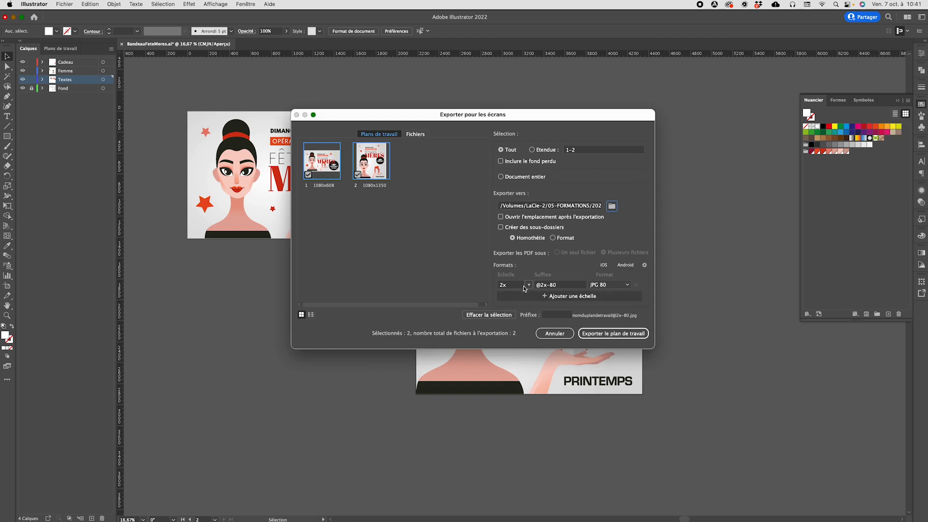
- Set the export format to PNG at 0.5x scale and export both artboards
click(608, 285)
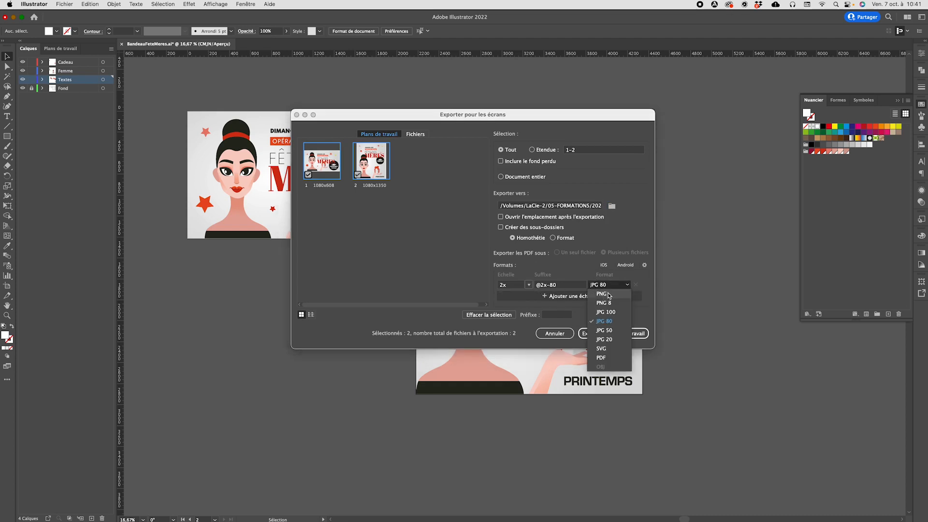
click(609, 294)
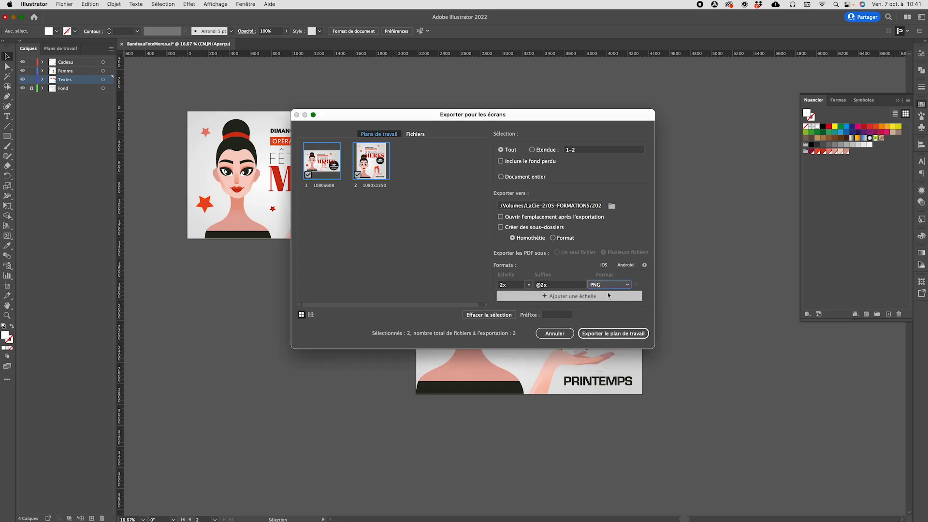
click(528, 285)
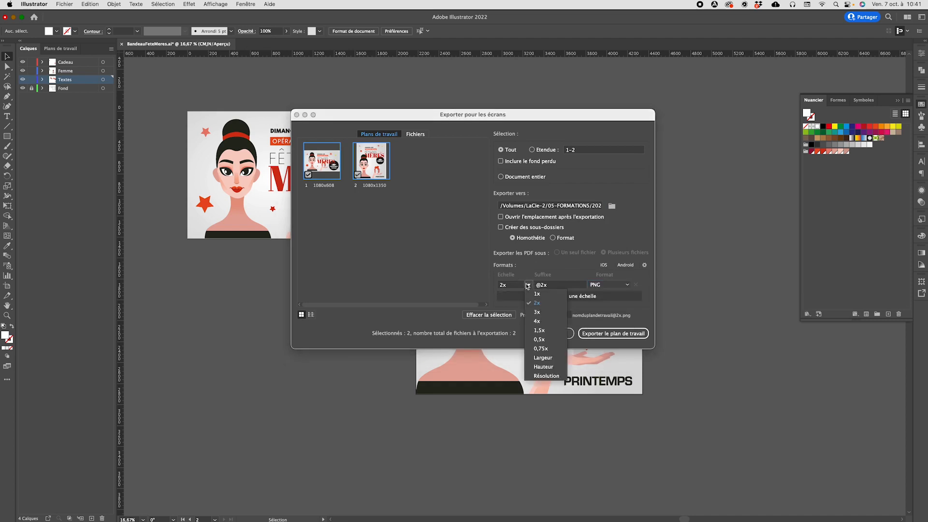
click(549, 338)
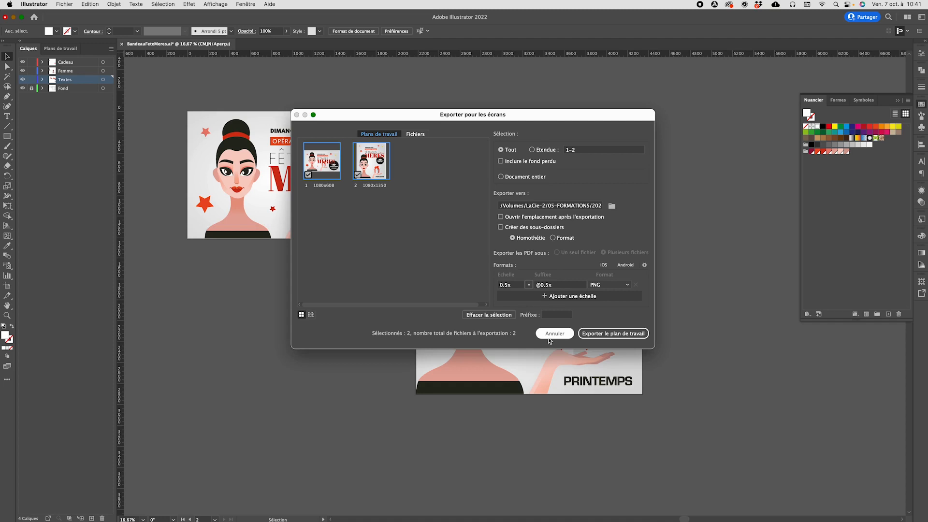
click(613, 334)
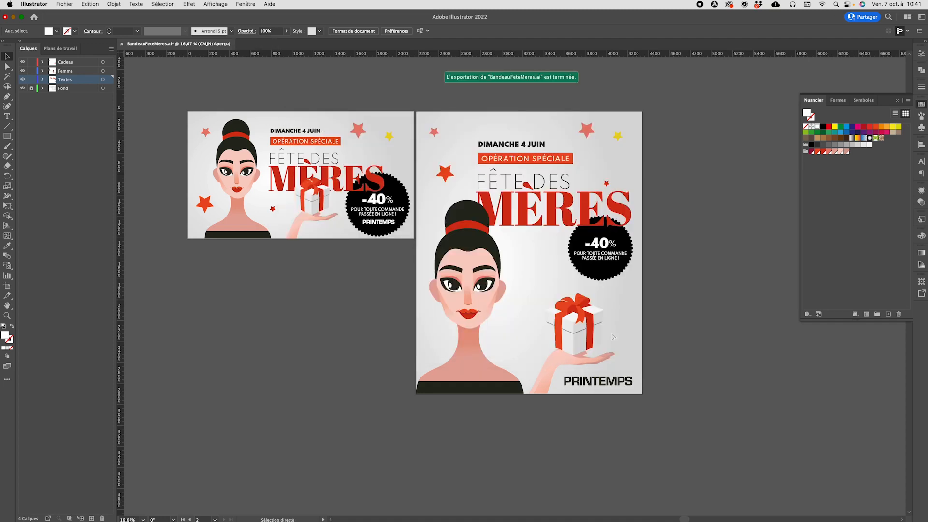
- Switch to Finder and open the Atelier3 folder inside Support
key(super+Tab)
key(super+Tab)
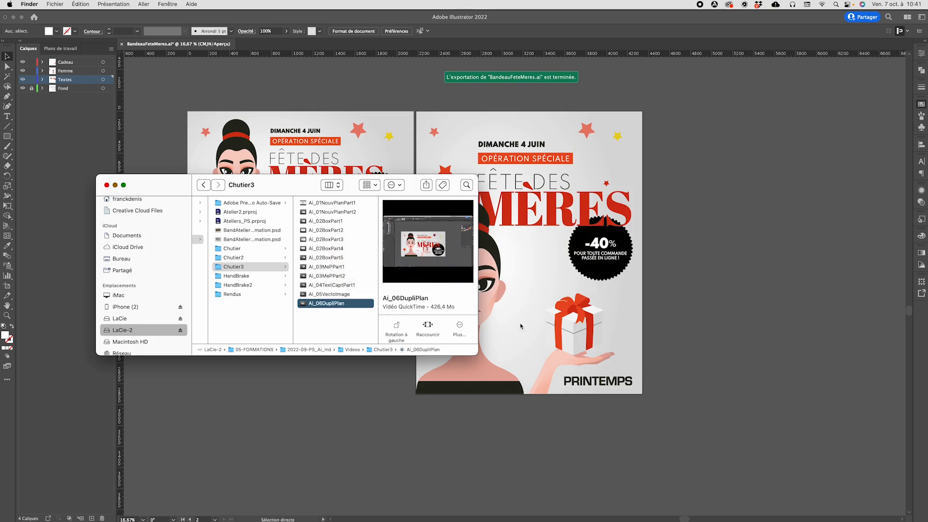
scroll(248, 296, left, 5)
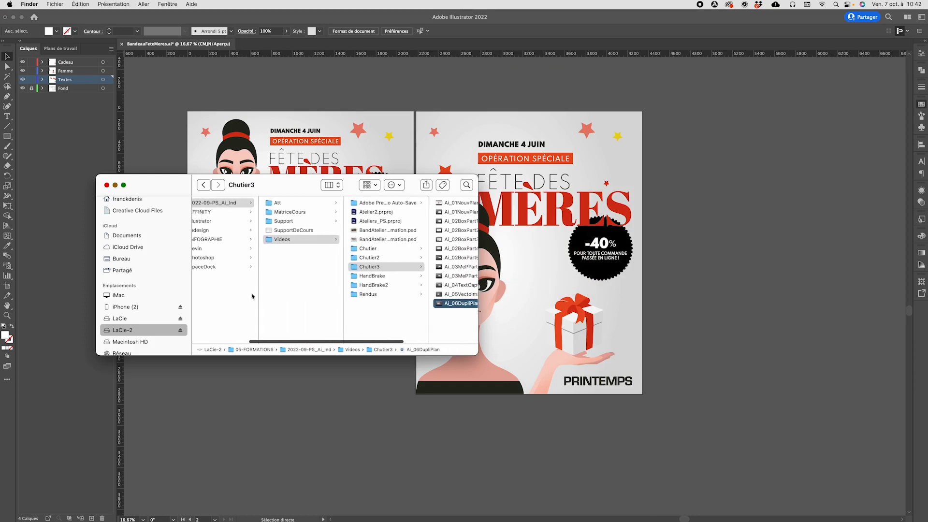
click(289, 222)
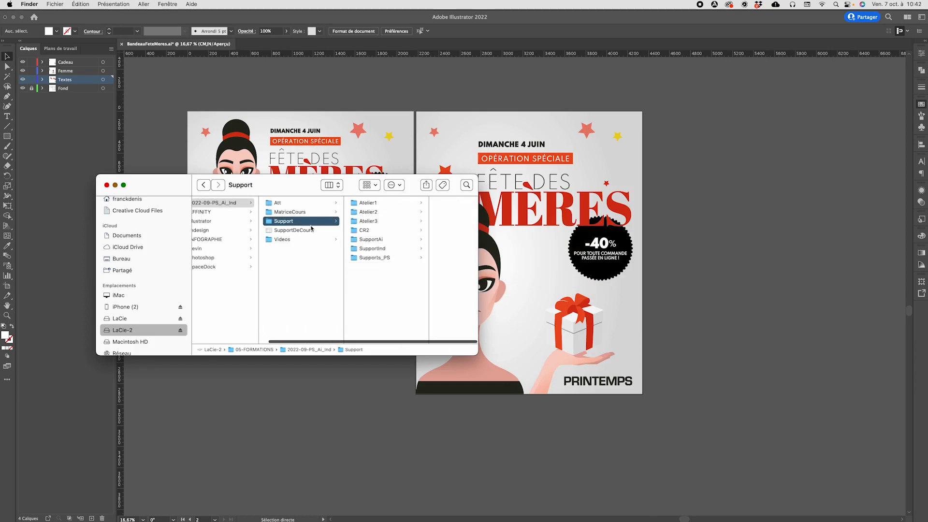
click(371, 221)
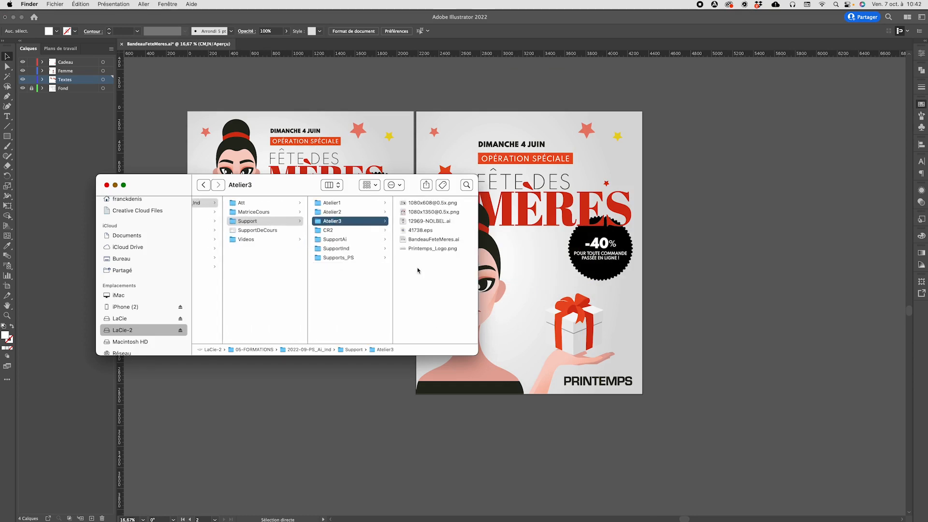
click(433, 202)
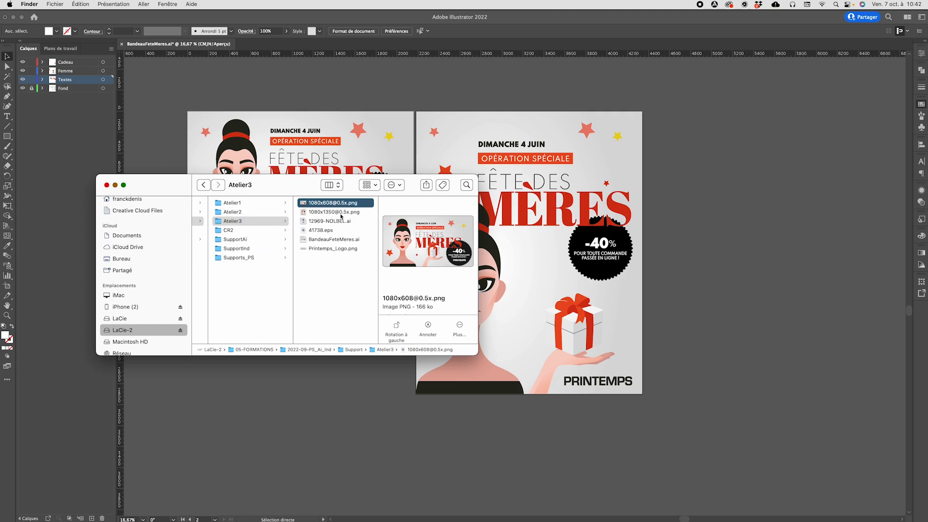
scroll(455, 262, down, 5)
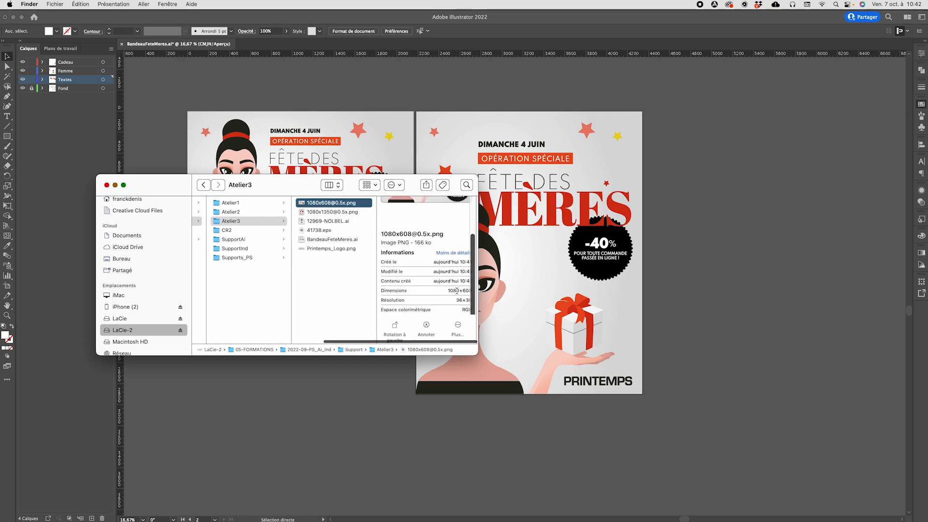
click(350, 212)
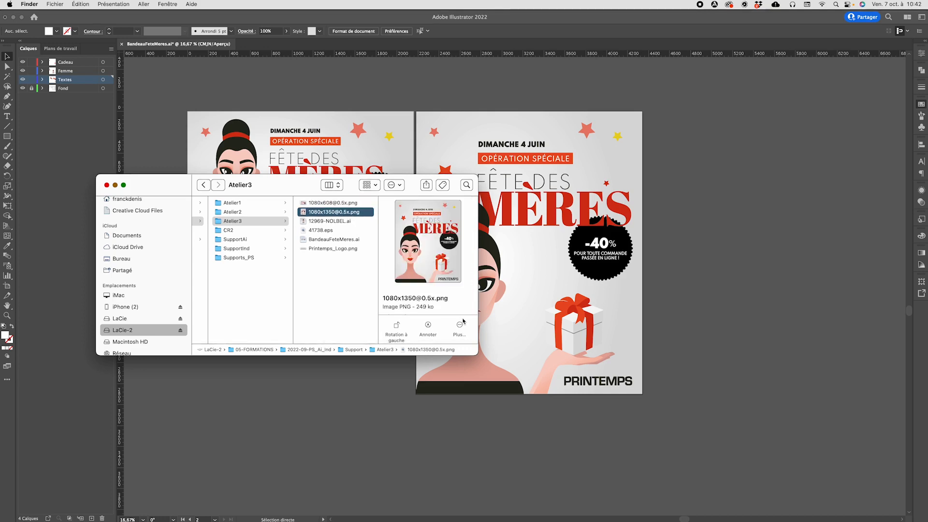
scroll(451, 300, down, 5)
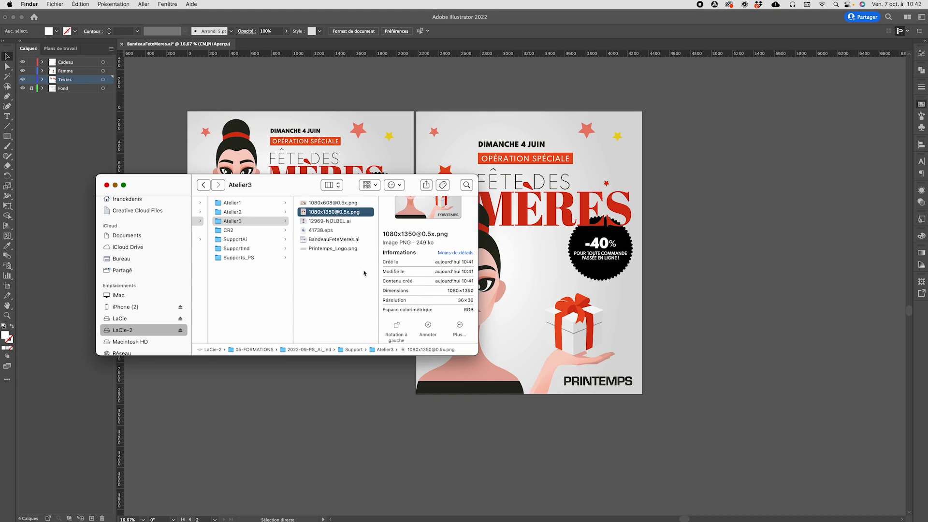
click(325, 203)
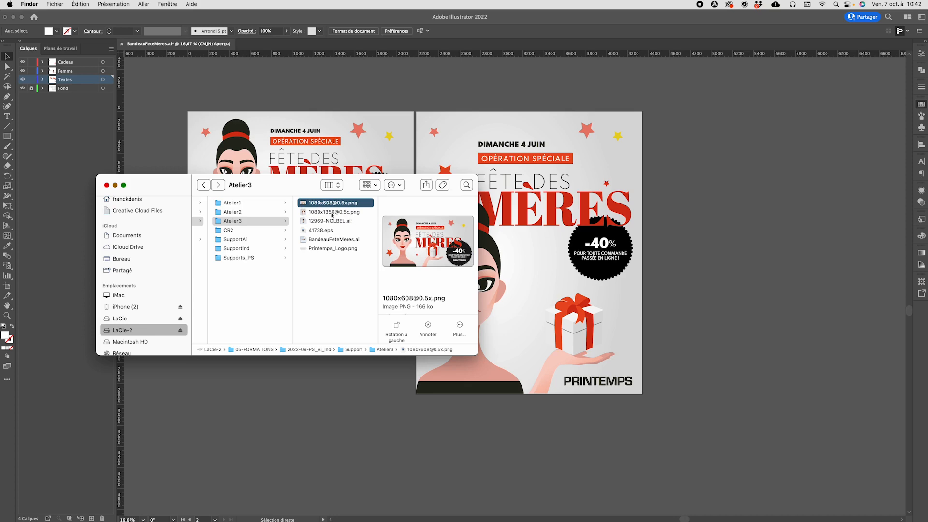
key(space)
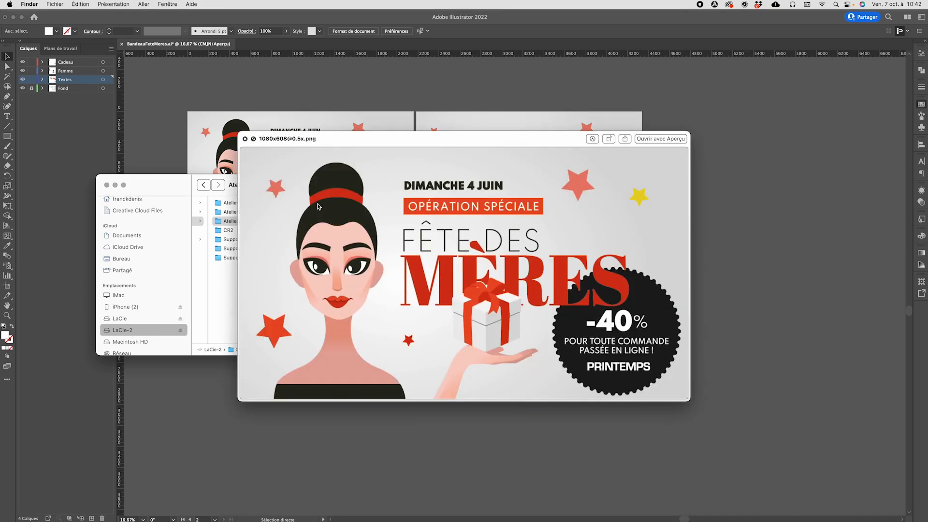
key(space)
click(723, 251)
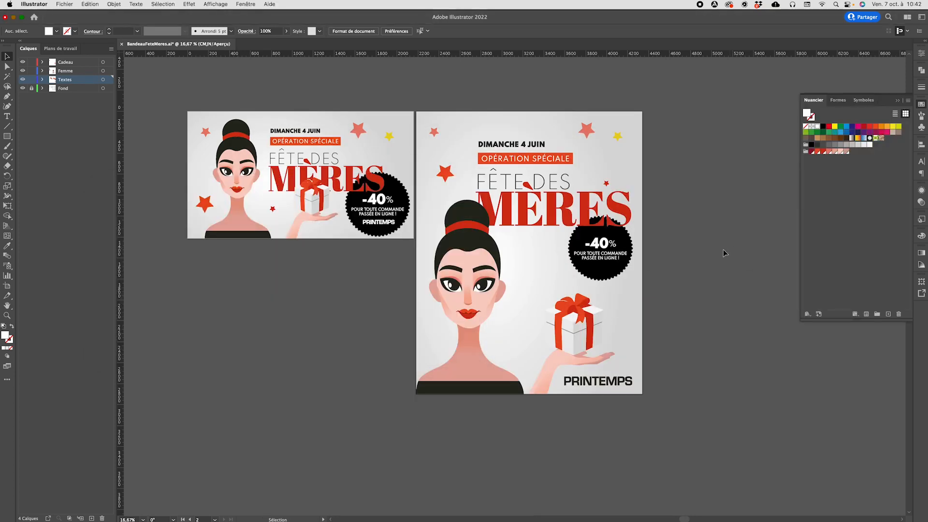